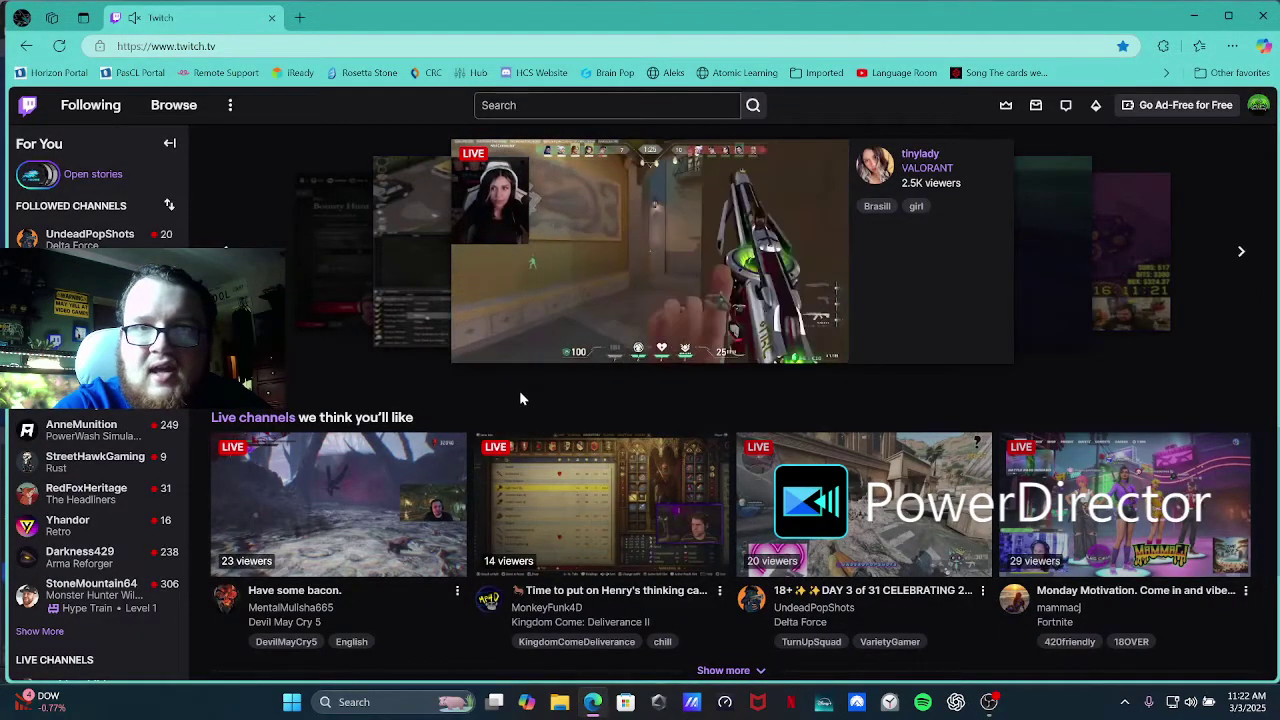
- Go from the account menu to the Creator Dashboard's Stream Manager page and scroll through it
{"action": "left_click", "coordinate": [1260, 106]}
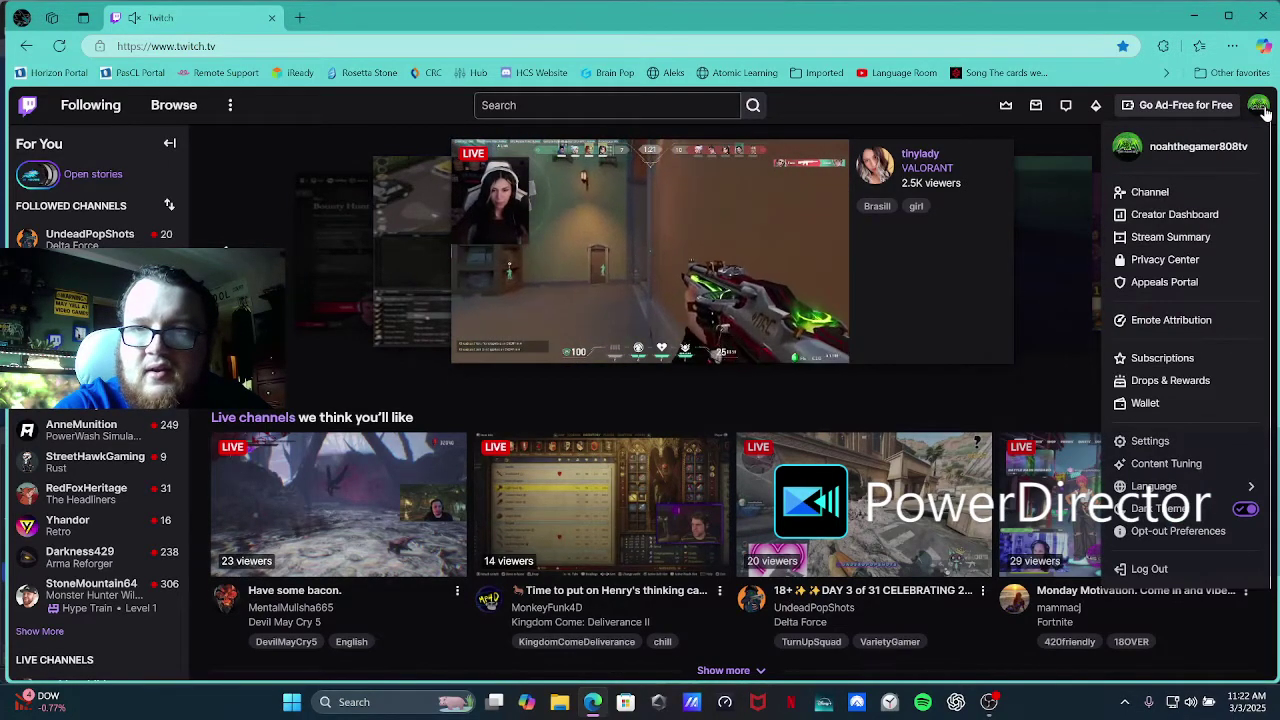
{"action": "left_click", "coordinate": [1157, 216]}
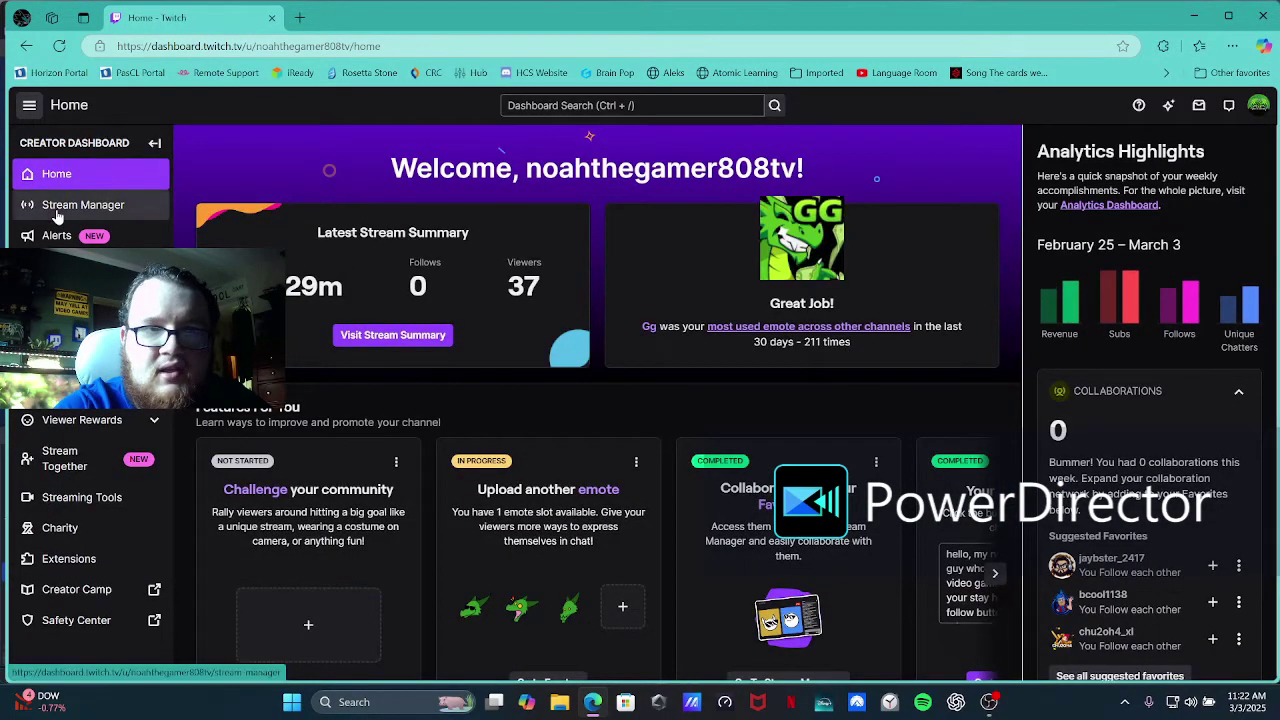
{"action": "left_click", "coordinate": [56, 210]}
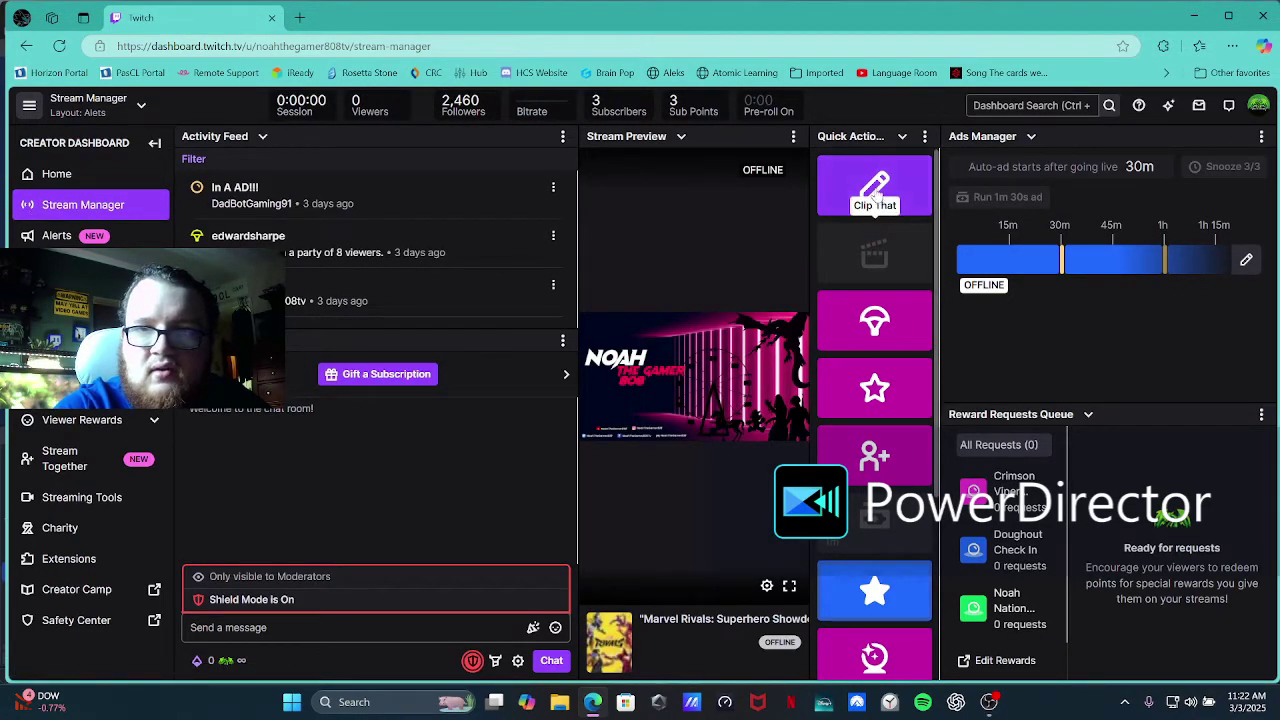
{"action": "scroll", "coordinate": [875, 247], "scroll_direction": "down", "scroll_amount": 1}
{"action": "scroll", "coordinate": [875, 250], "scroll_direction": "down", "scroll_amount": 1}
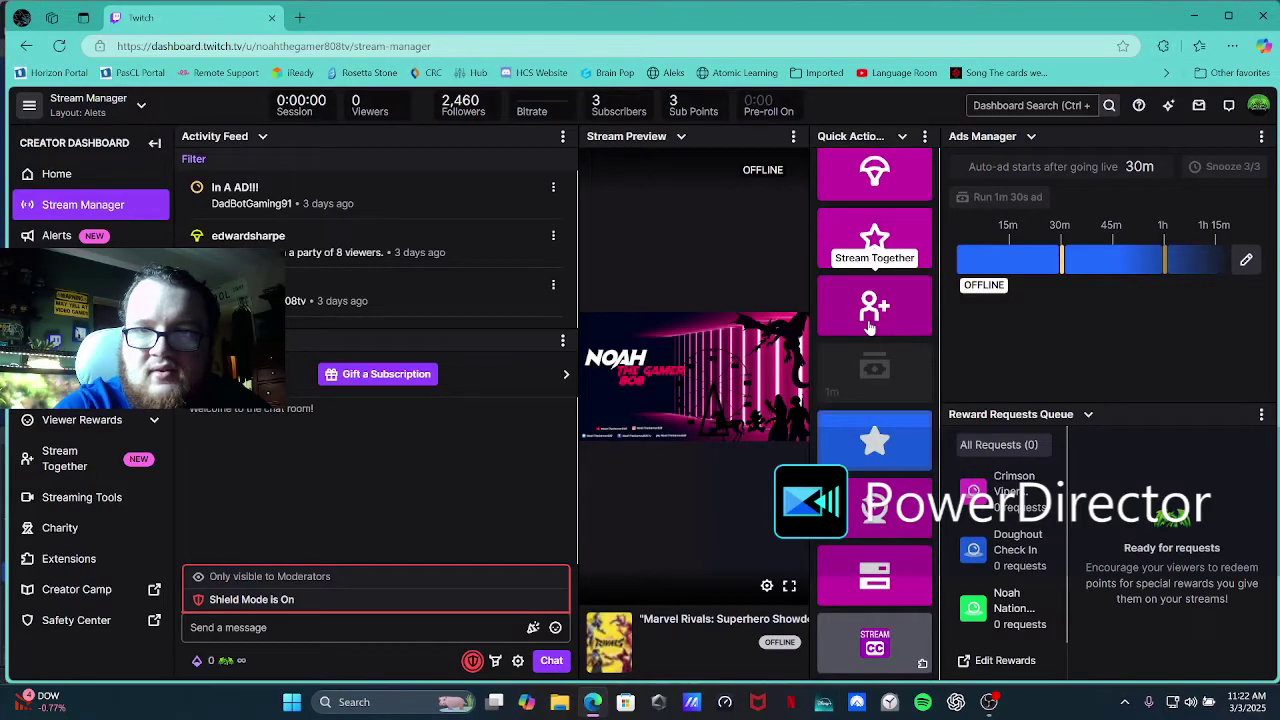
{"action": "scroll", "coordinate": [877, 430], "scroll_direction": "down", "scroll_amount": 2}
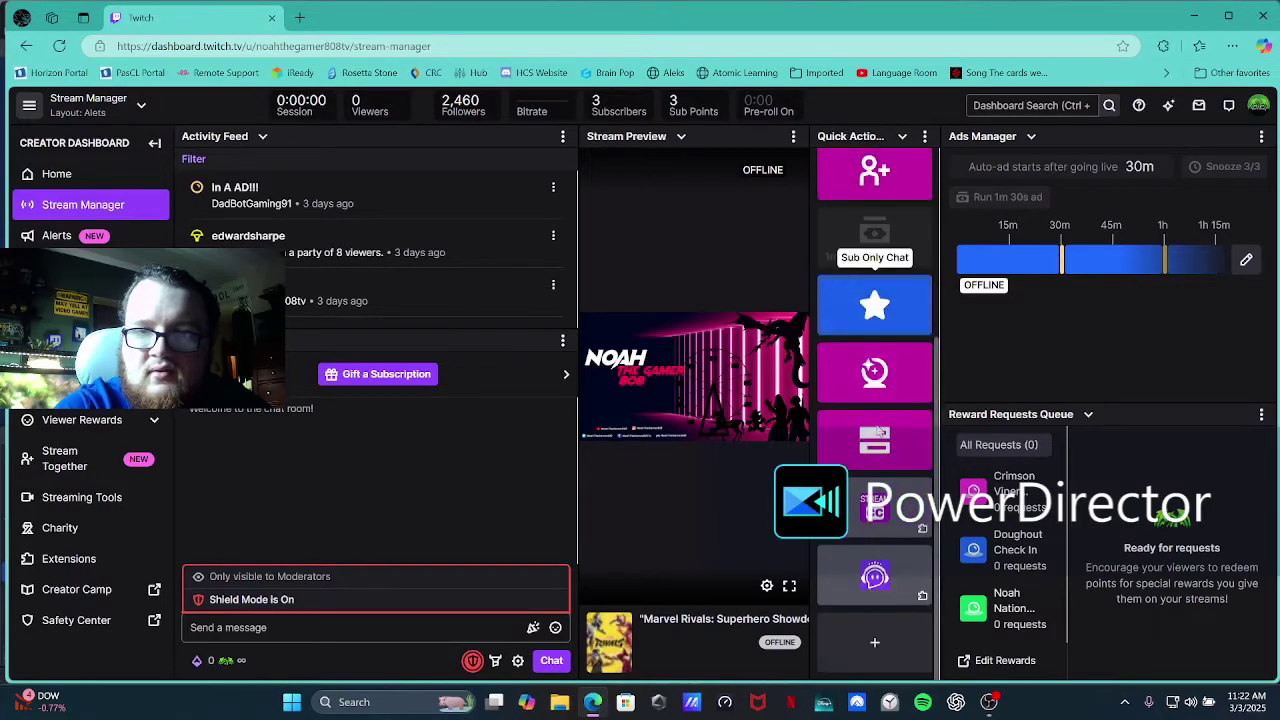
- Open the Add Quick Actions dialog and browse its chat, monetization and community actions
{"action": "left_click", "coordinate": [864, 636]}
{"action": "scroll", "coordinate": [569, 460], "scroll_direction": "down", "scroll_amount": 2}
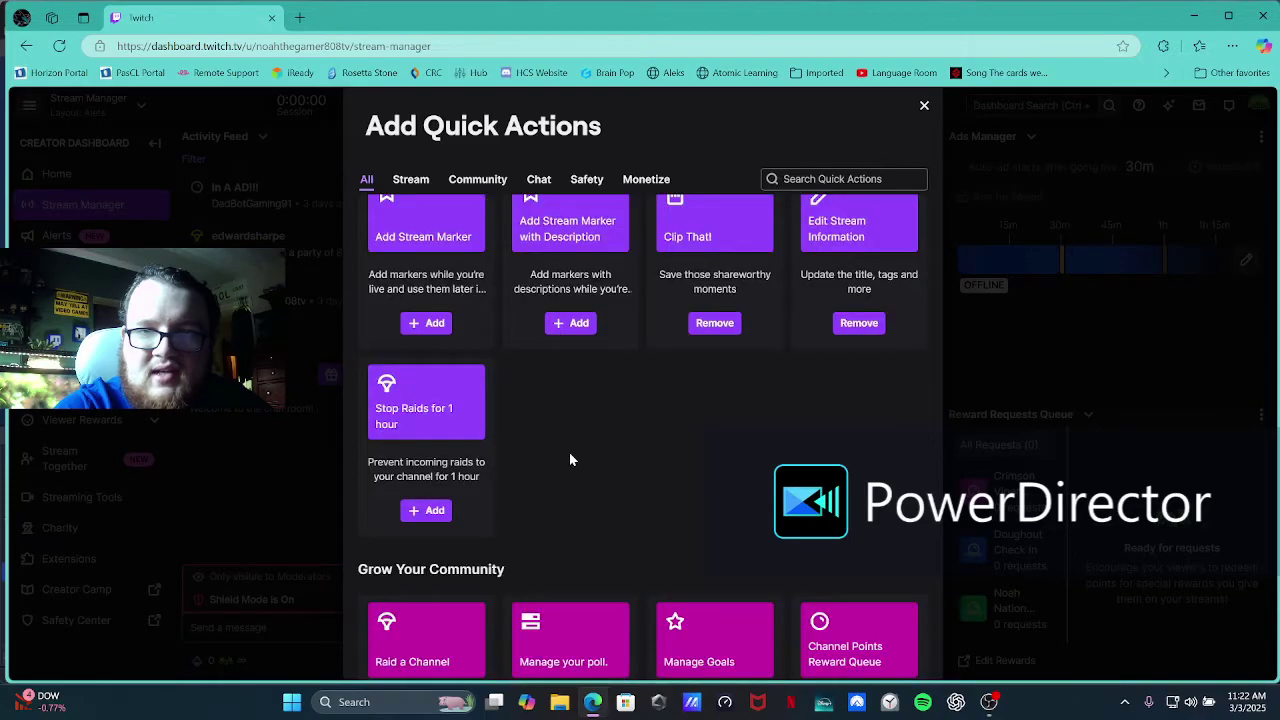
{"action": "scroll", "coordinate": [569, 460], "scroll_direction": "up", "scroll_amount": 2}
{"action": "scroll", "coordinate": [590, 475], "scroll_direction": "down", "scroll_amount": 3}
{"action": "scroll", "coordinate": [604, 480], "scroll_direction": "down", "scroll_amount": 8}
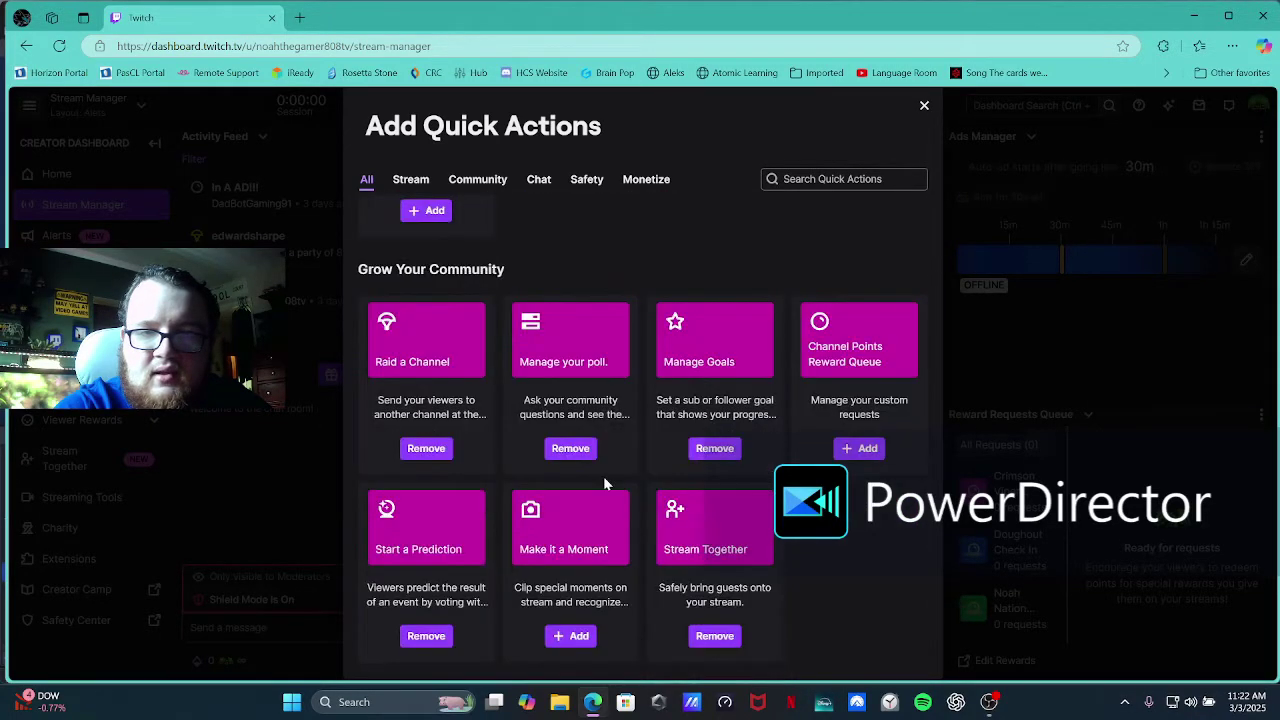
{"action": "scroll", "coordinate": [590, 470], "scroll_direction": "down", "scroll_amount": 4}
{"action": "scroll", "coordinate": [576, 460], "scroll_direction": "down", "scroll_amount": 5}
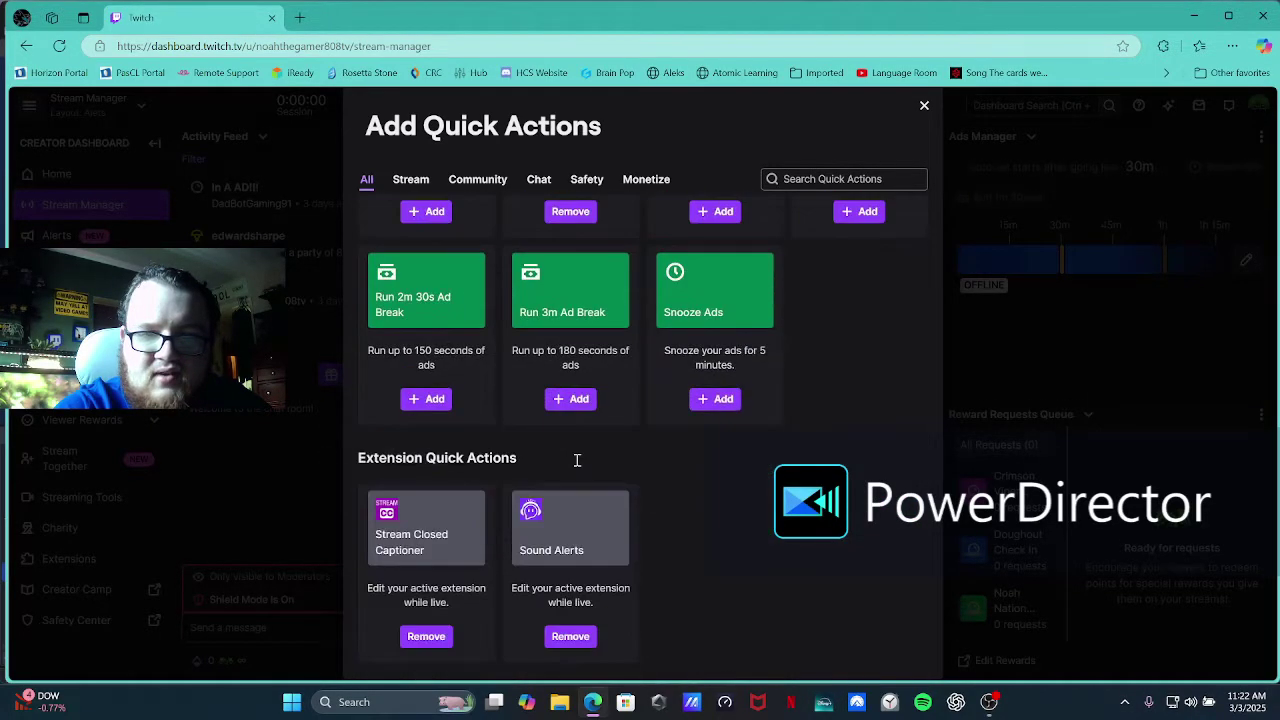
{"action": "scroll", "coordinate": [576, 460], "scroll_direction": "up", "scroll_amount": 12}
{"action": "scroll", "coordinate": [567, 475], "scroll_direction": "down", "scroll_amount": 12}
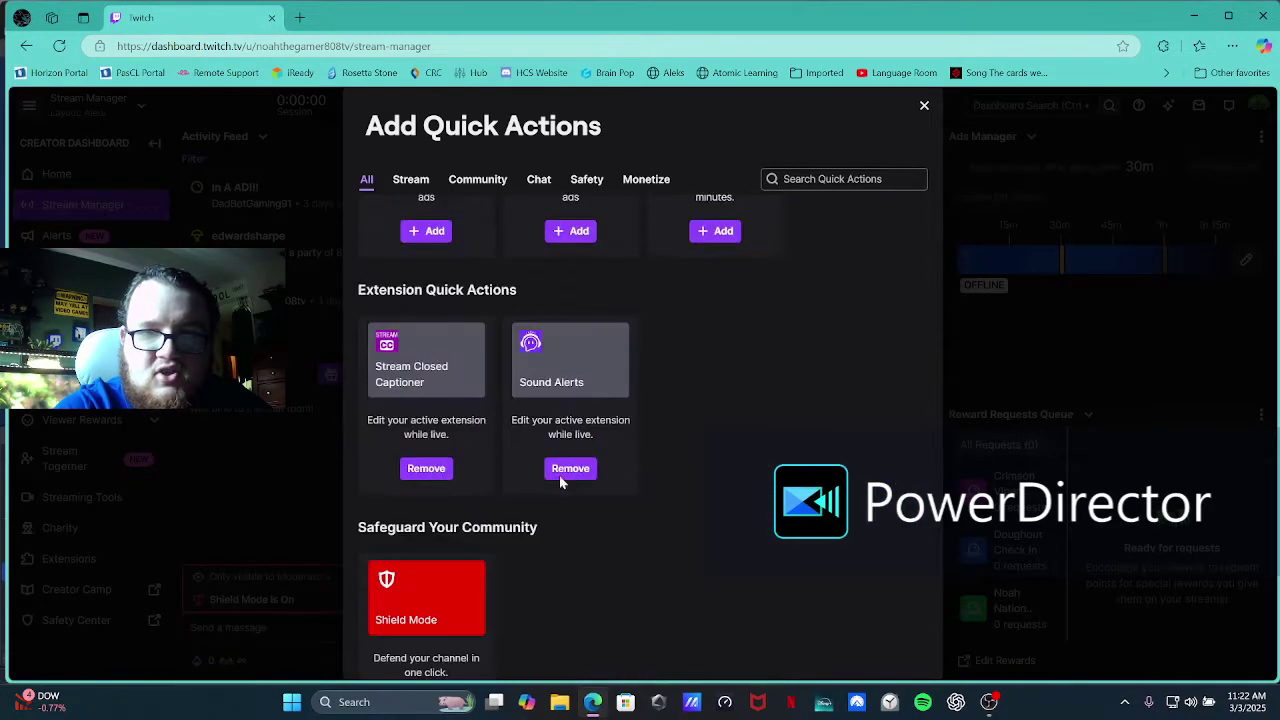
{"action": "scroll", "coordinate": [470, 590], "scroll_direction": "up", "scroll_amount": 12}
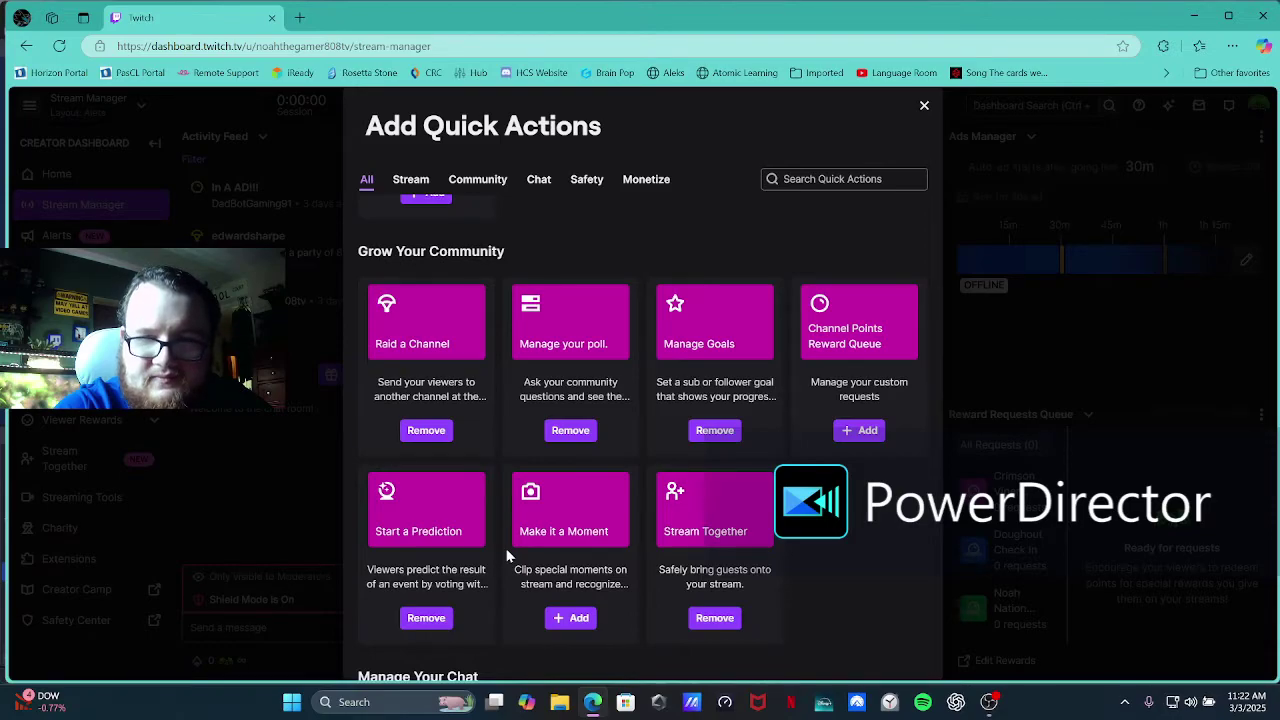
{"action": "scroll", "coordinate": [506, 556], "scroll_direction": "up", "scroll_amount": 1}
{"action": "scroll", "coordinate": [506, 556], "scroll_direction": "down", "scroll_amount": 3}
{"action": "scroll", "coordinate": [506, 556], "scroll_direction": "up", "scroll_amount": 3}
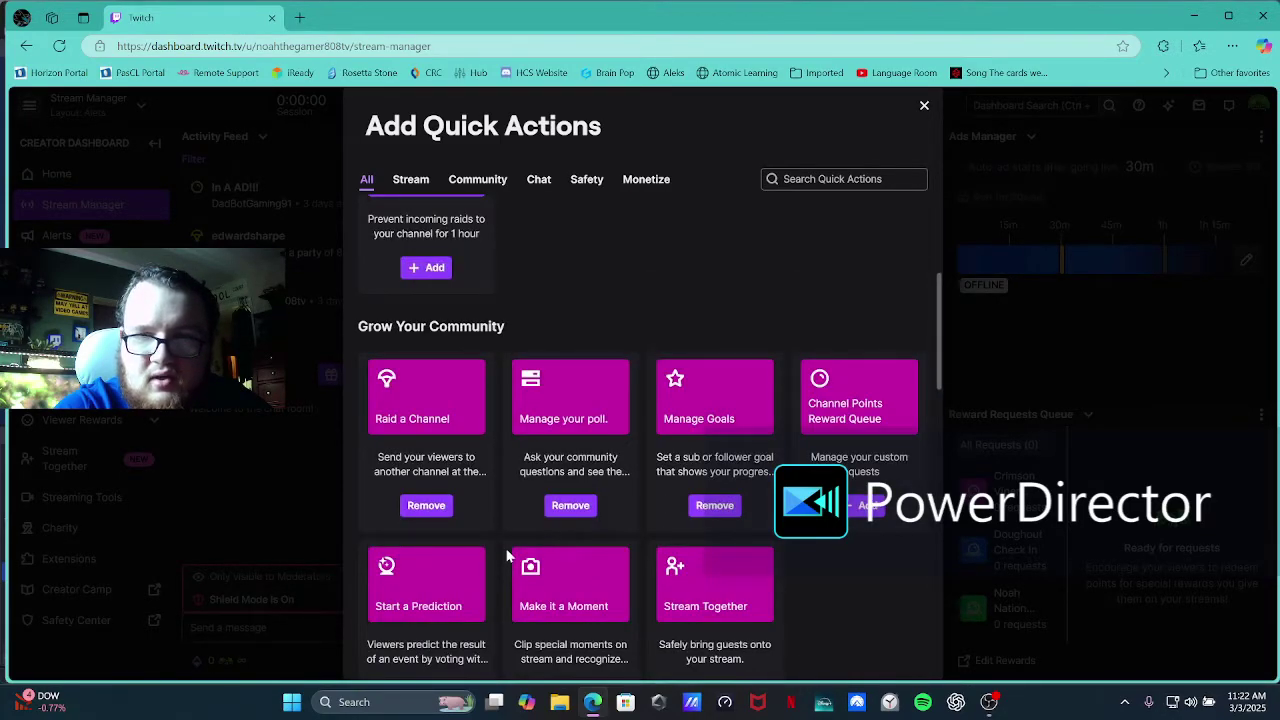
{"action": "scroll", "coordinate": [506, 556], "scroll_direction": "up", "scroll_amount": 1}
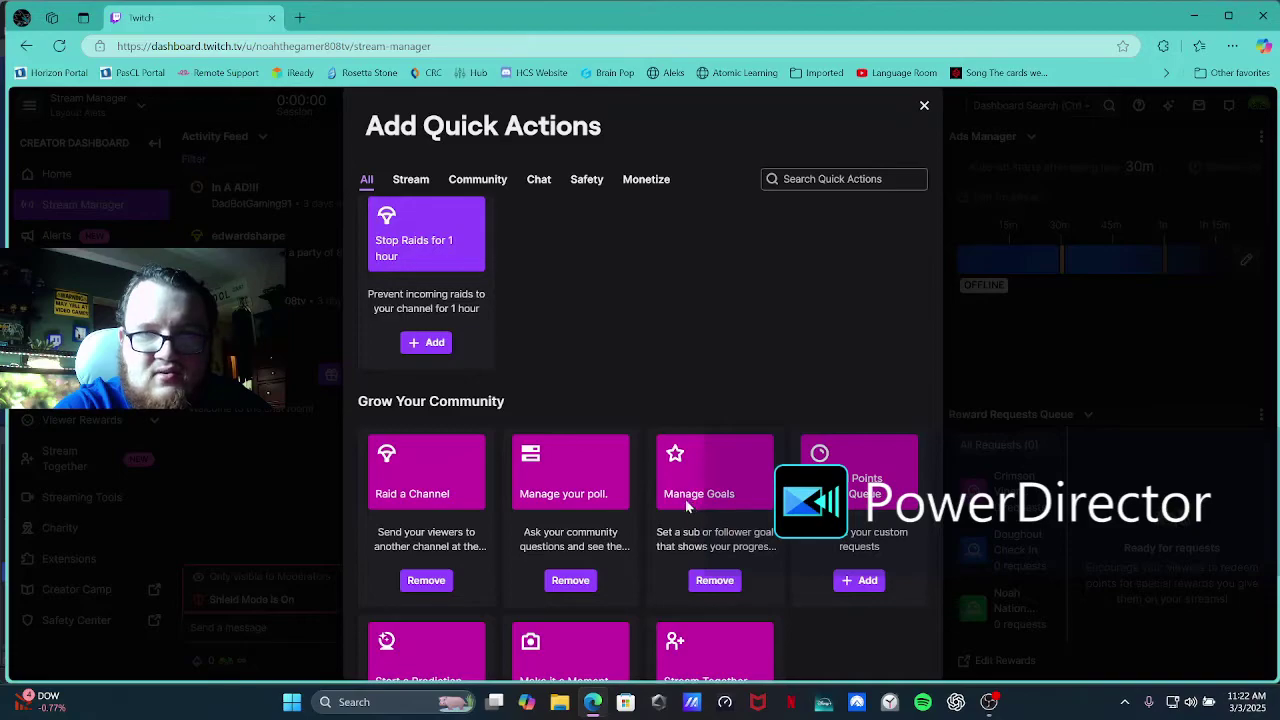
- Close the Add Quick Actions catalogue and return to the top of Stream Manager
{"action": "left_click", "coordinate": [924, 106]}
{"action": "scroll", "coordinate": [875, 455], "scroll_direction": "up", "scroll_amount": 2}
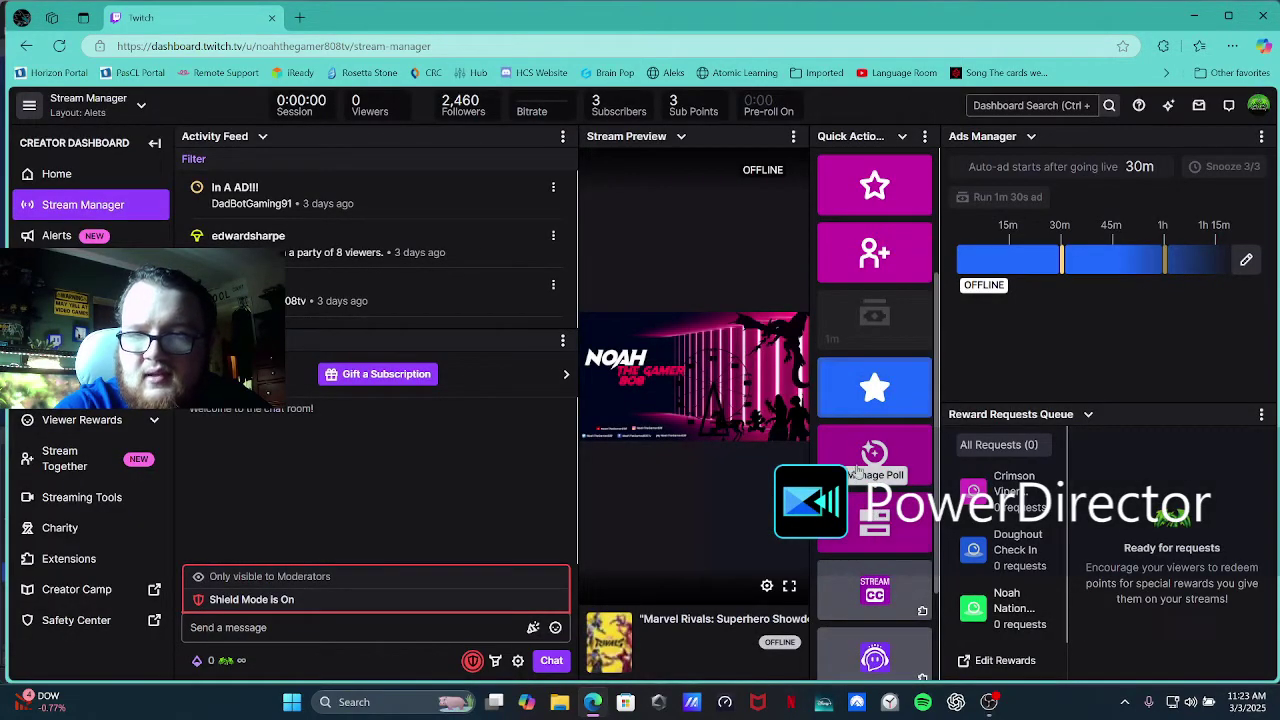
{"action": "scroll", "coordinate": [866, 455], "scroll_direction": "up", "scroll_amount": 3}
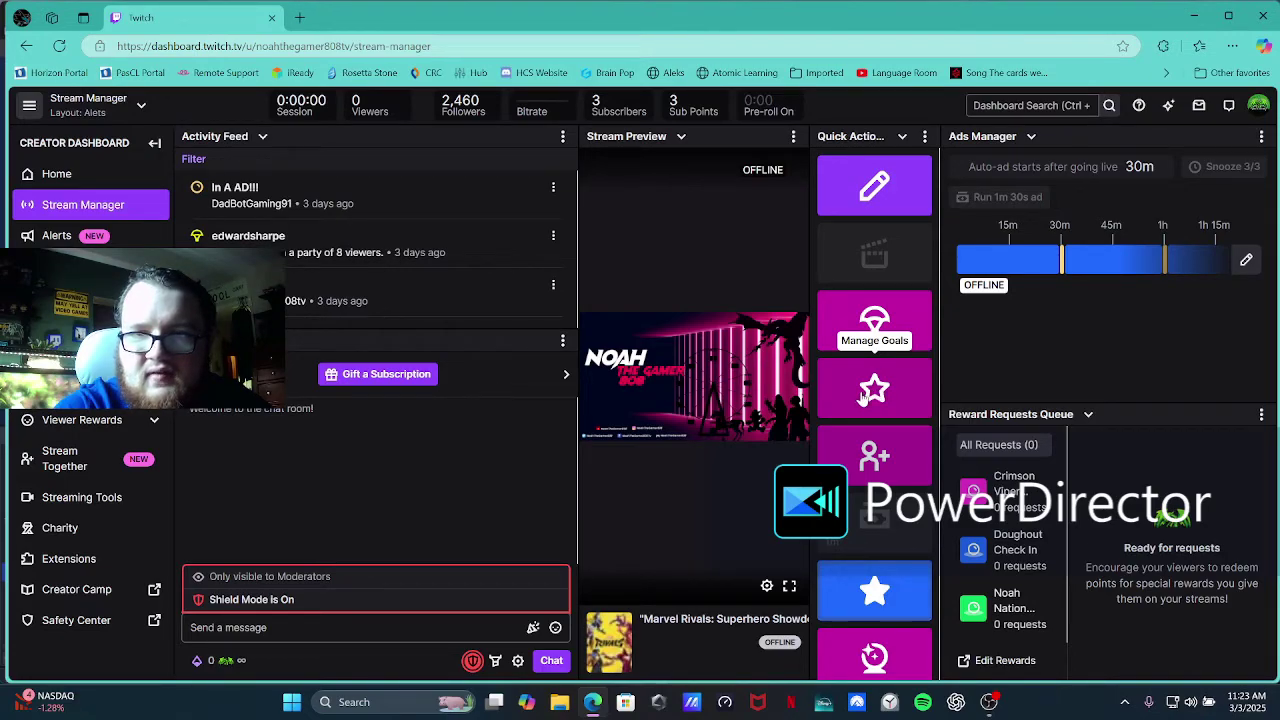
- Copy the Browser Source URL of the 2460/2500 follower goal from Manage Goals
{"action": "left_click", "coordinate": [864, 396]}
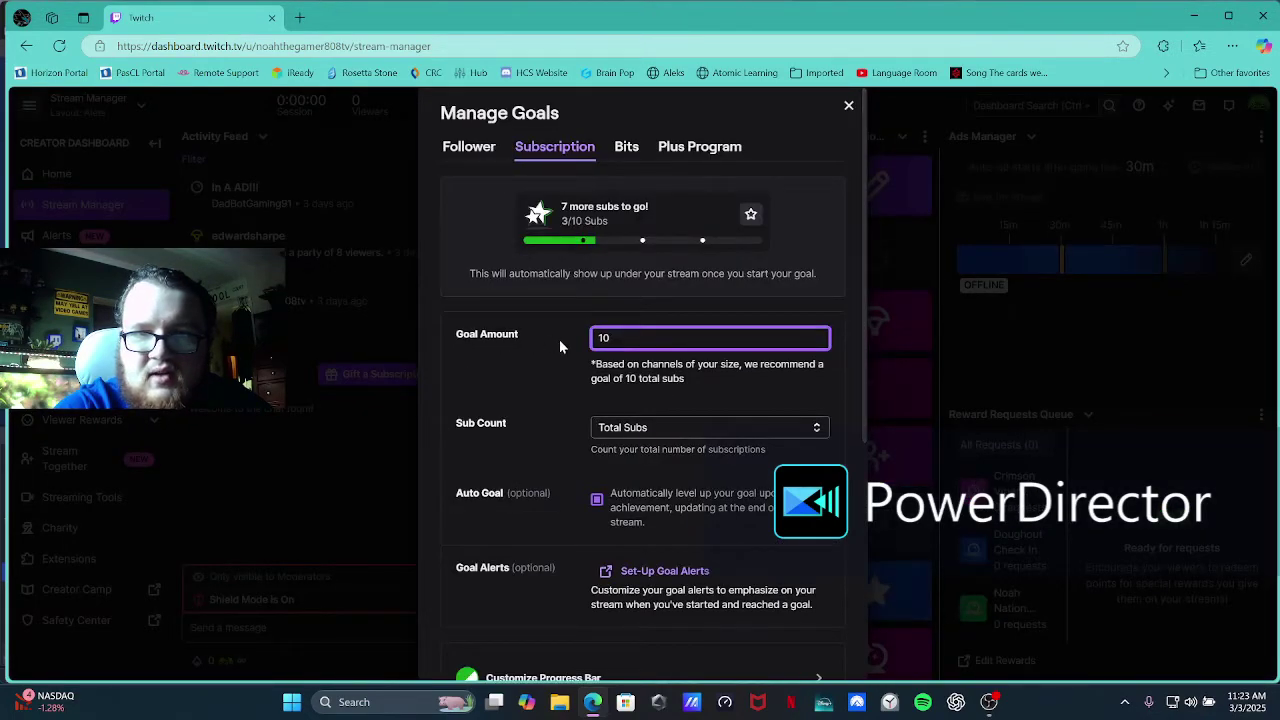
{"action": "left_click", "coordinate": [466, 148]}
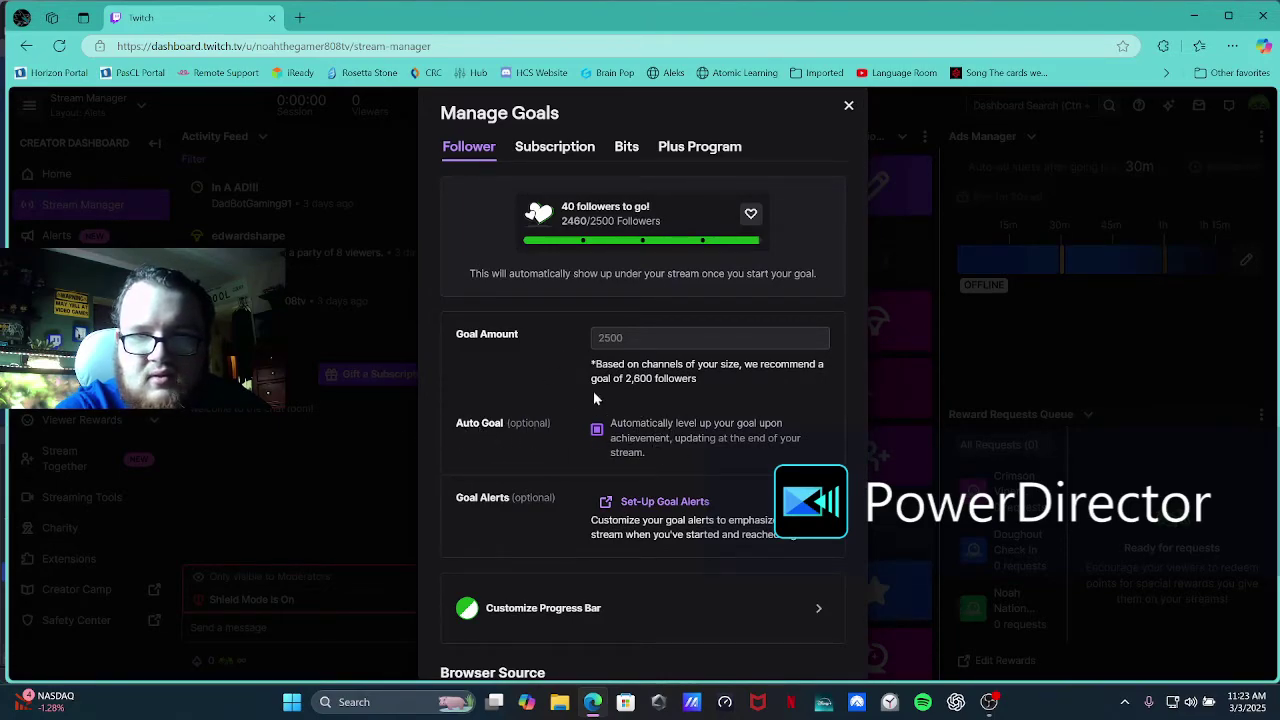
{"action": "scroll", "coordinate": [555, 392], "scroll_direction": "down", "scroll_amount": 1}
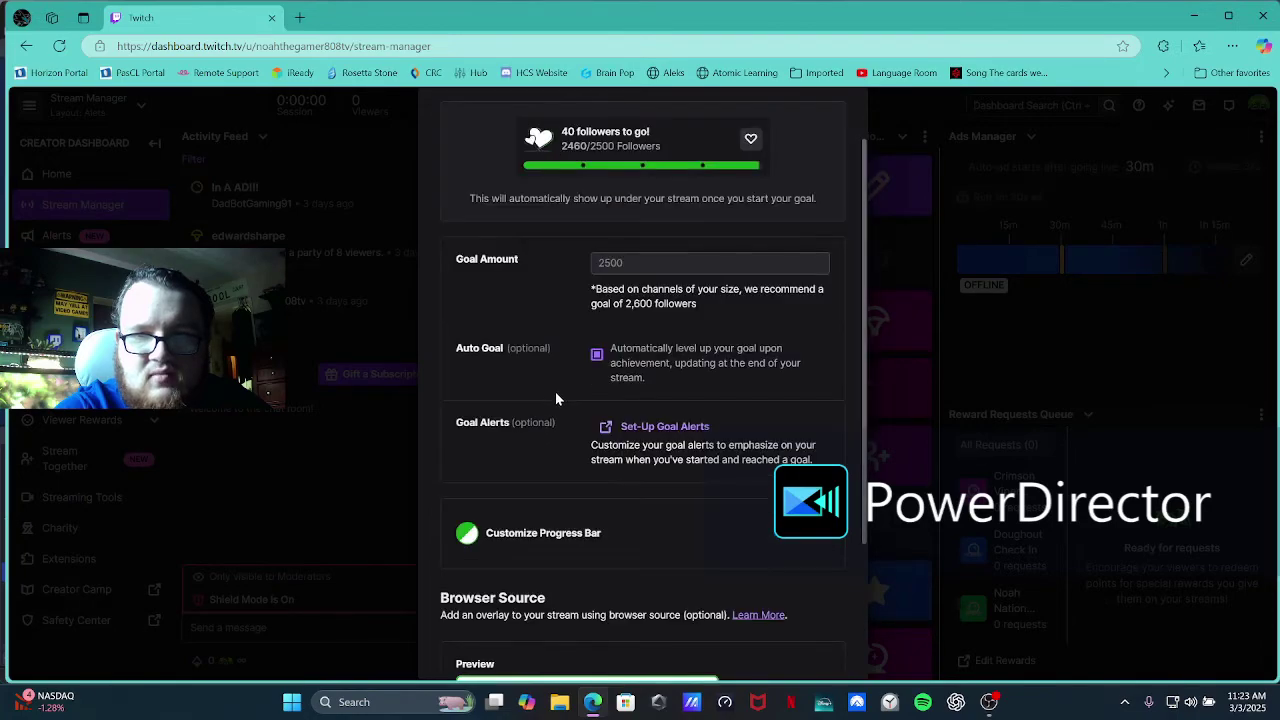
{"action": "scroll", "coordinate": [557, 398], "scroll_direction": "down", "scroll_amount": 1}
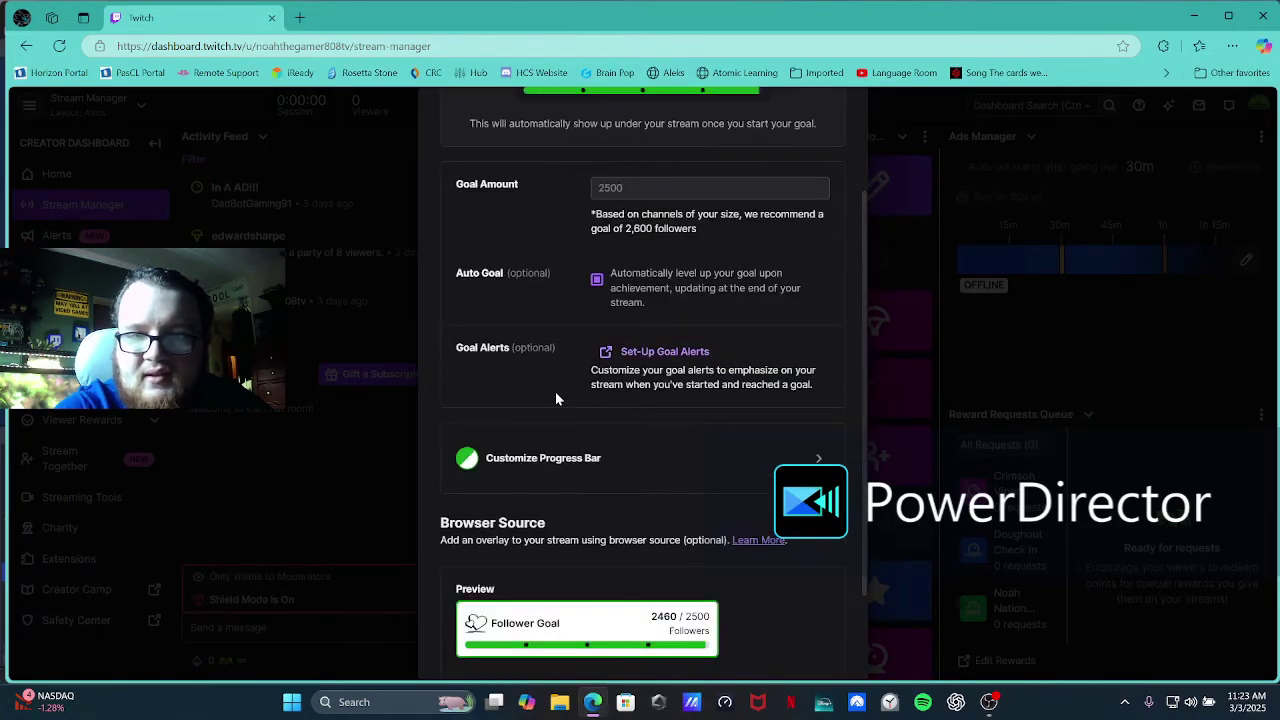
{"action": "scroll", "coordinate": [557, 398], "scroll_direction": "down", "scroll_amount": 2}
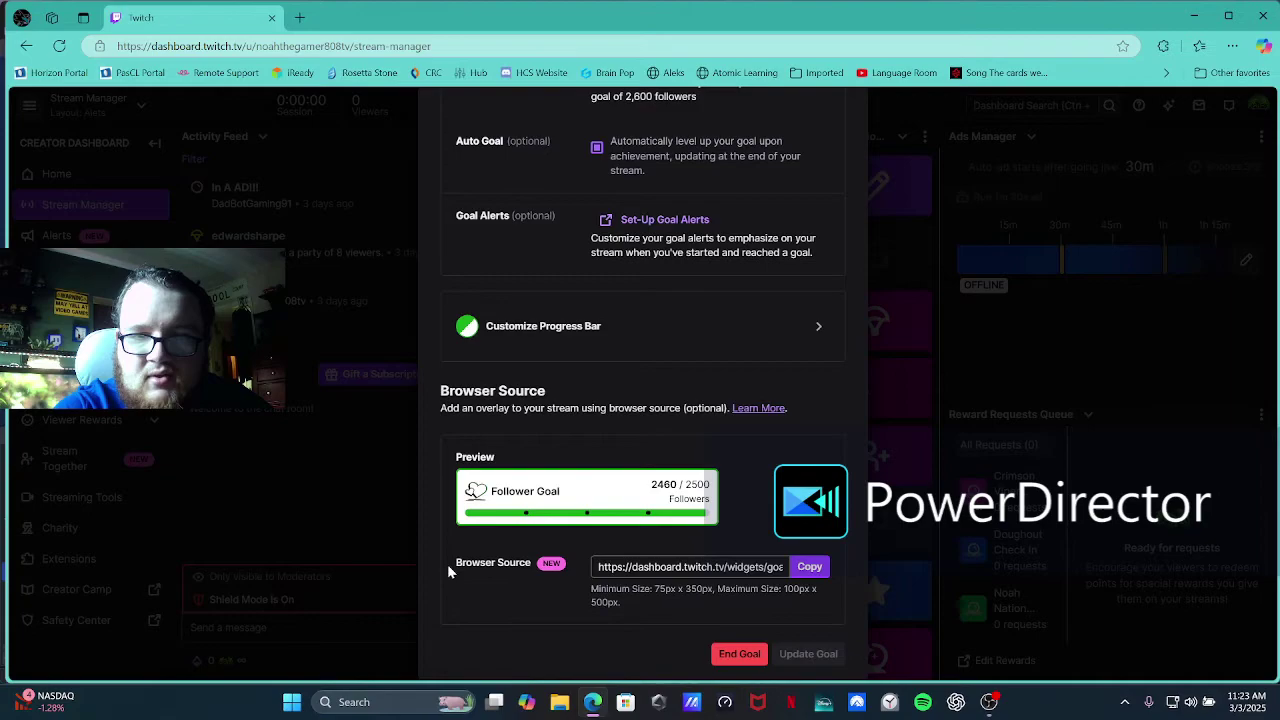
{"action": "left_click", "coordinate": [812, 567]}
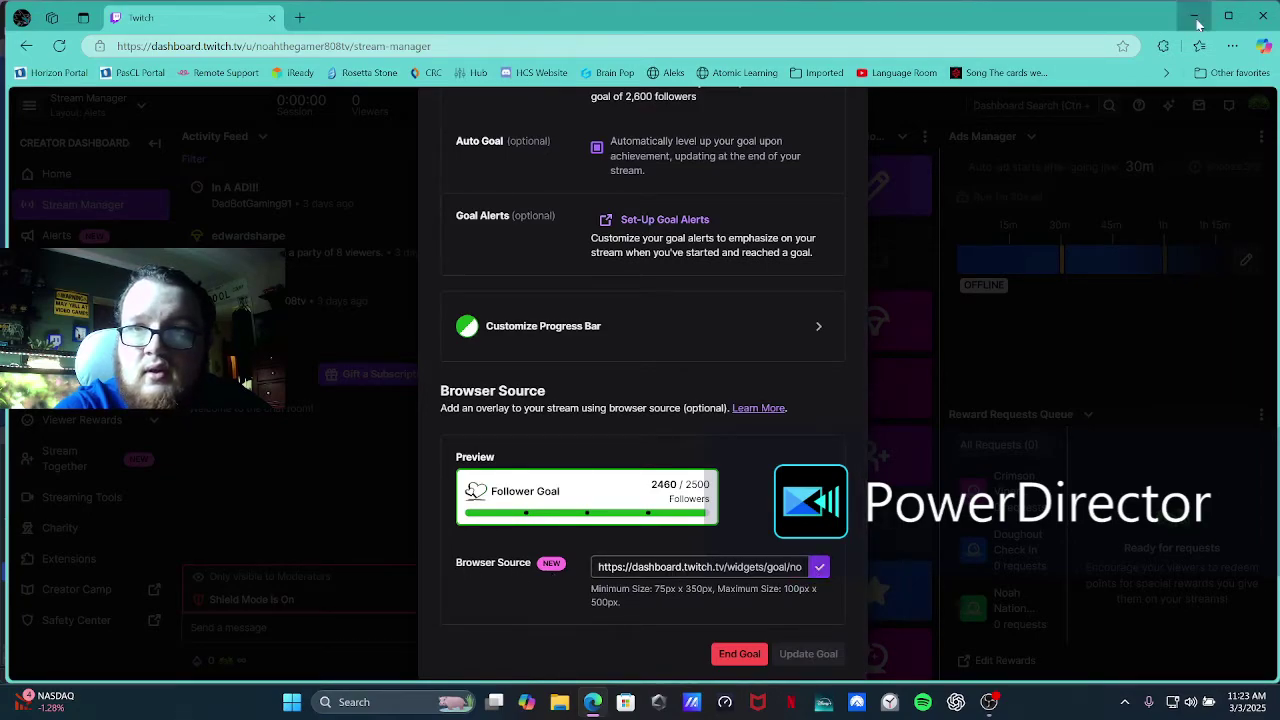
- Bring OBS Studio forward and start adding a new Browser source
{"action": "left_click", "coordinate": [1193, 16]}
{"action": "left_click", "coordinate": [330, 658]}
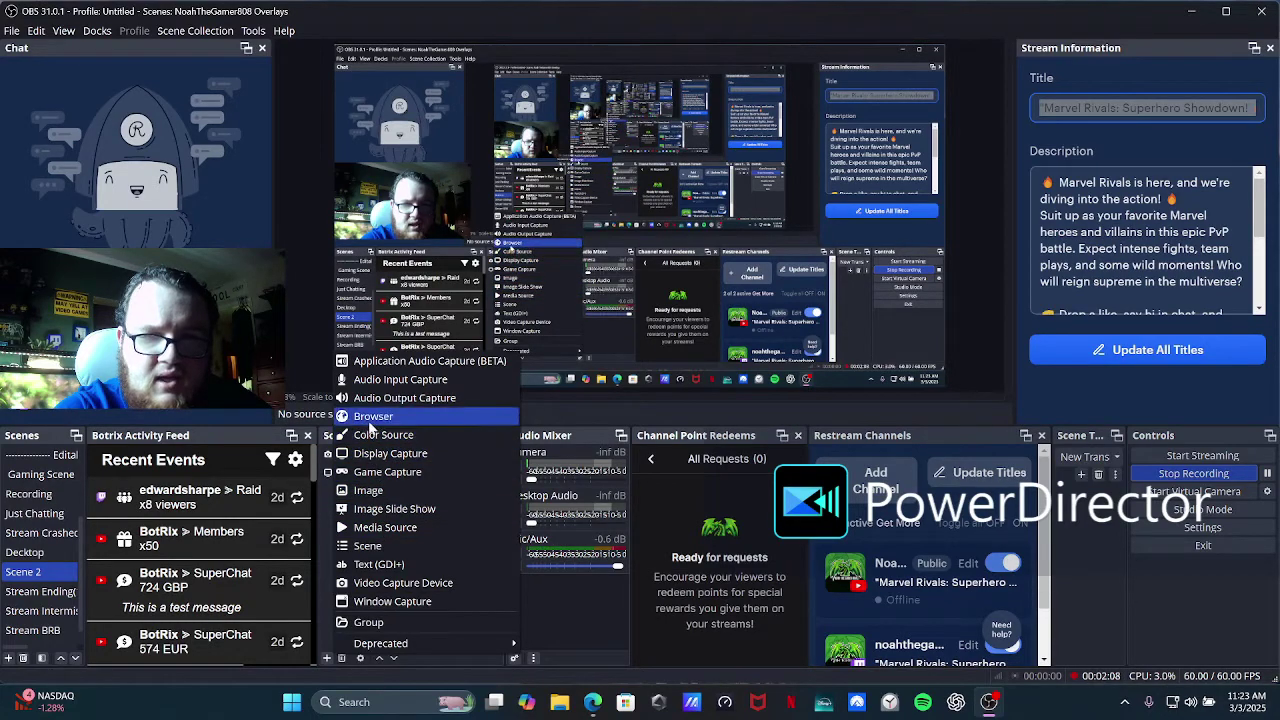
{"action": "left_click", "coordinate": [369, 418]}
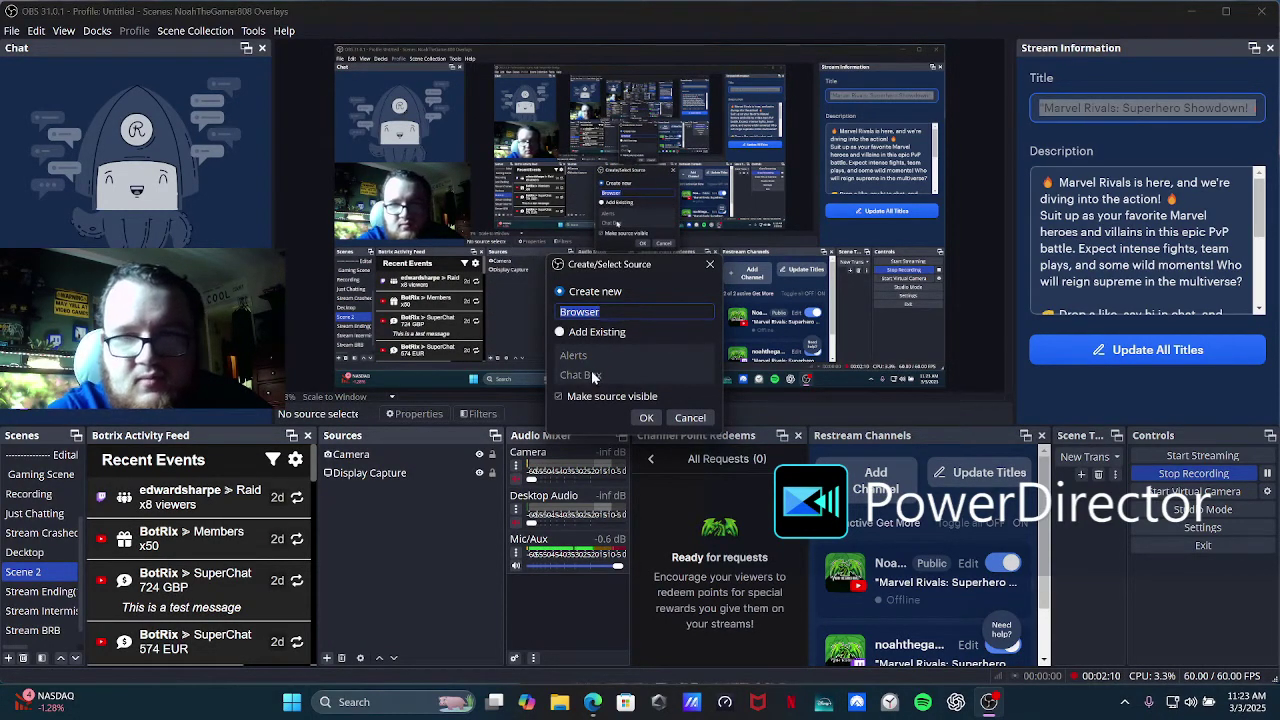
- Replace the default source name with 'Follower Goal'
{"action": "key", "text": "BackSpace"}
{"action": "key", "text": "Caps_Lock"}
{"action": "type", "text": "F"}
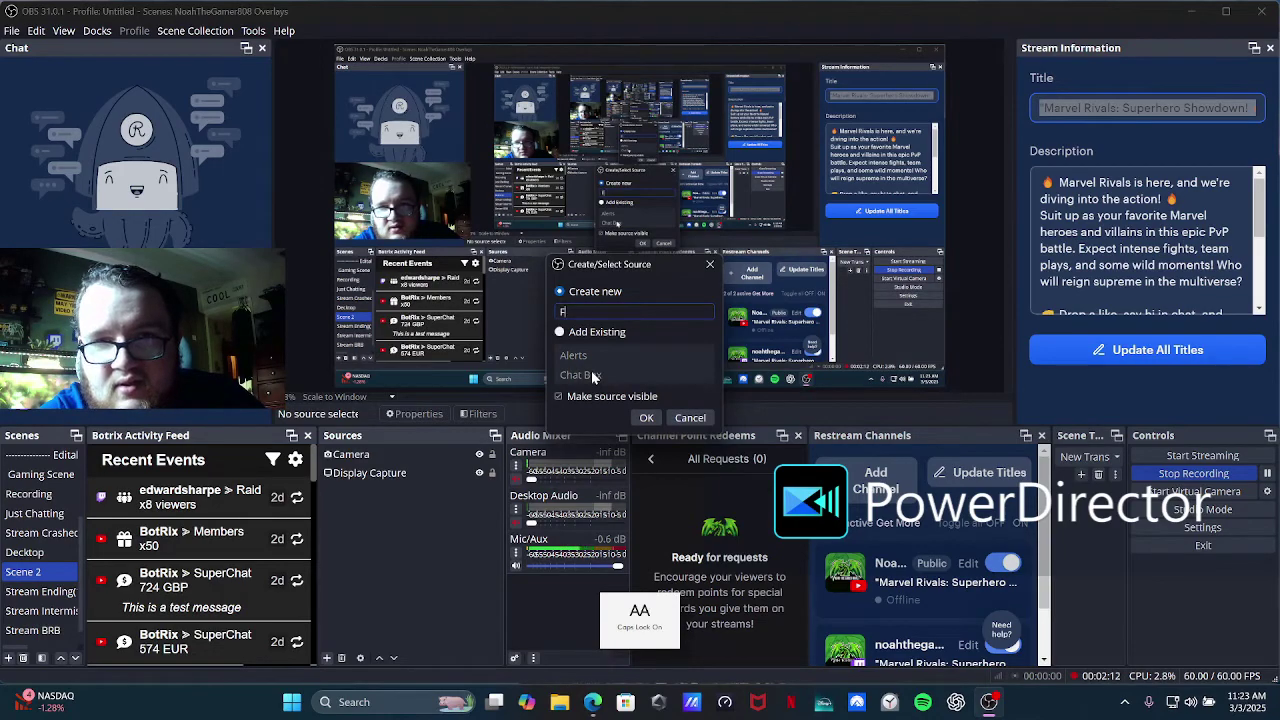
{"action": "key", "text": "Caps_Lock"}
{"action": "type", "text": "ollower"}
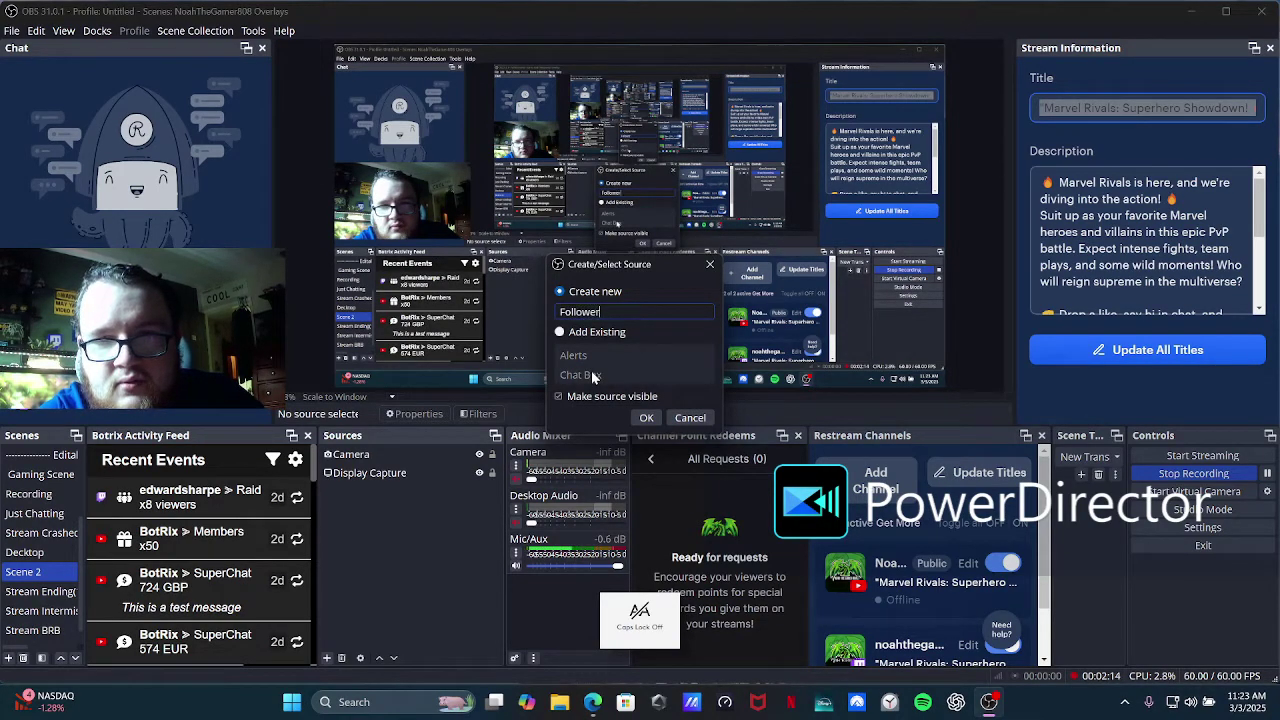
{"action": "key", "text": "Caps_Lock"}
{"action": "type", "text": "G"}
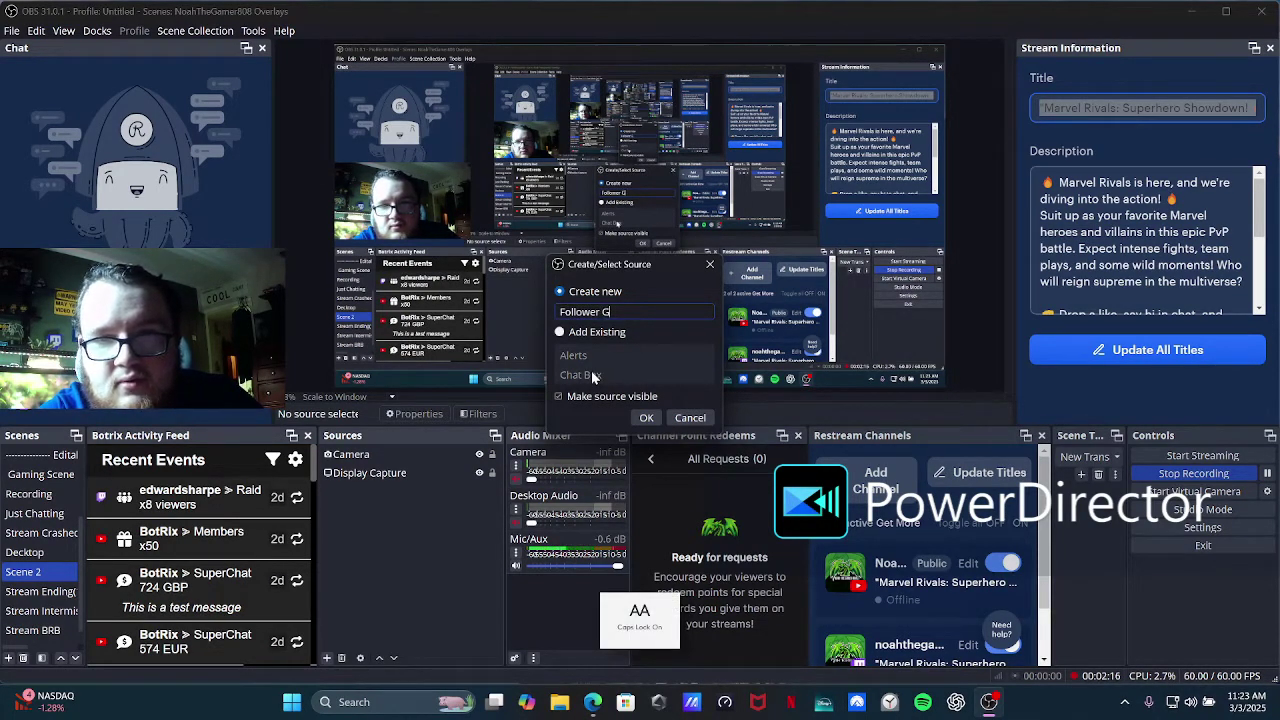
{"action": "key", "text": "Caps_Lock"}
- Create the Follower Goal source and paste the Twitch goal widget URL into its URL field
{"action": "type", "text": "oal"}
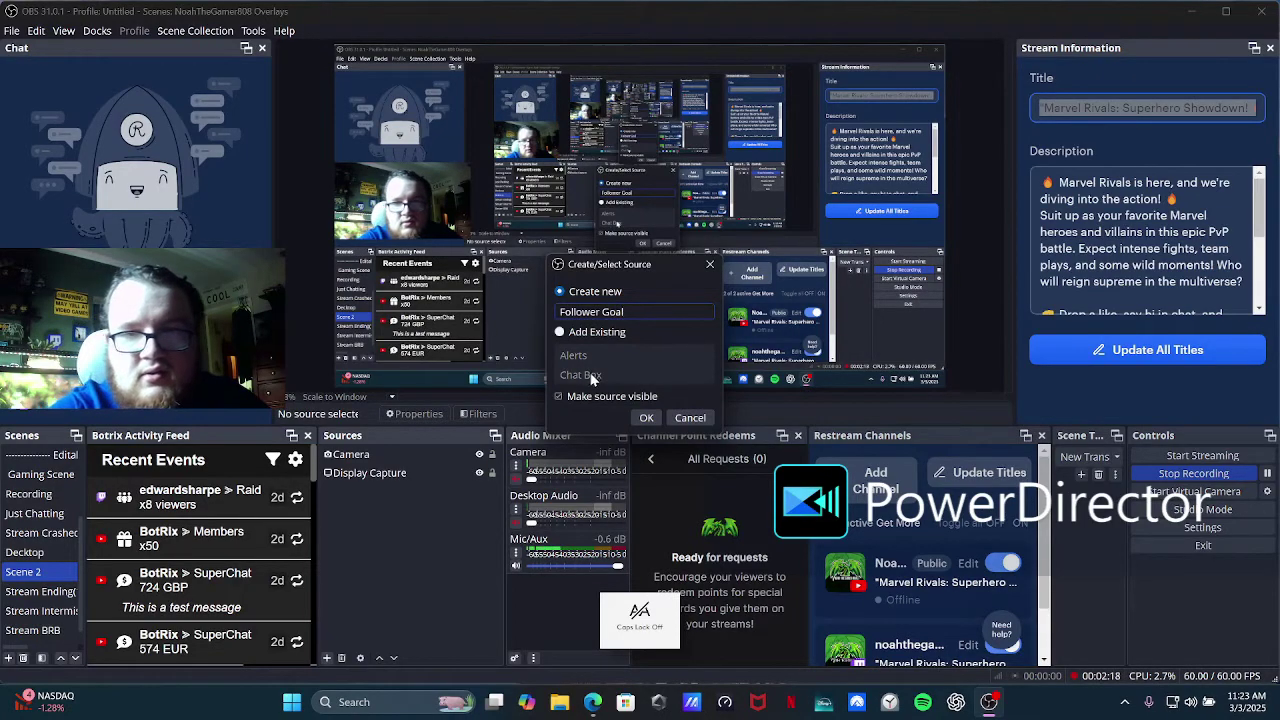
{"action": "left_click", "coordinate": [646, 418]}
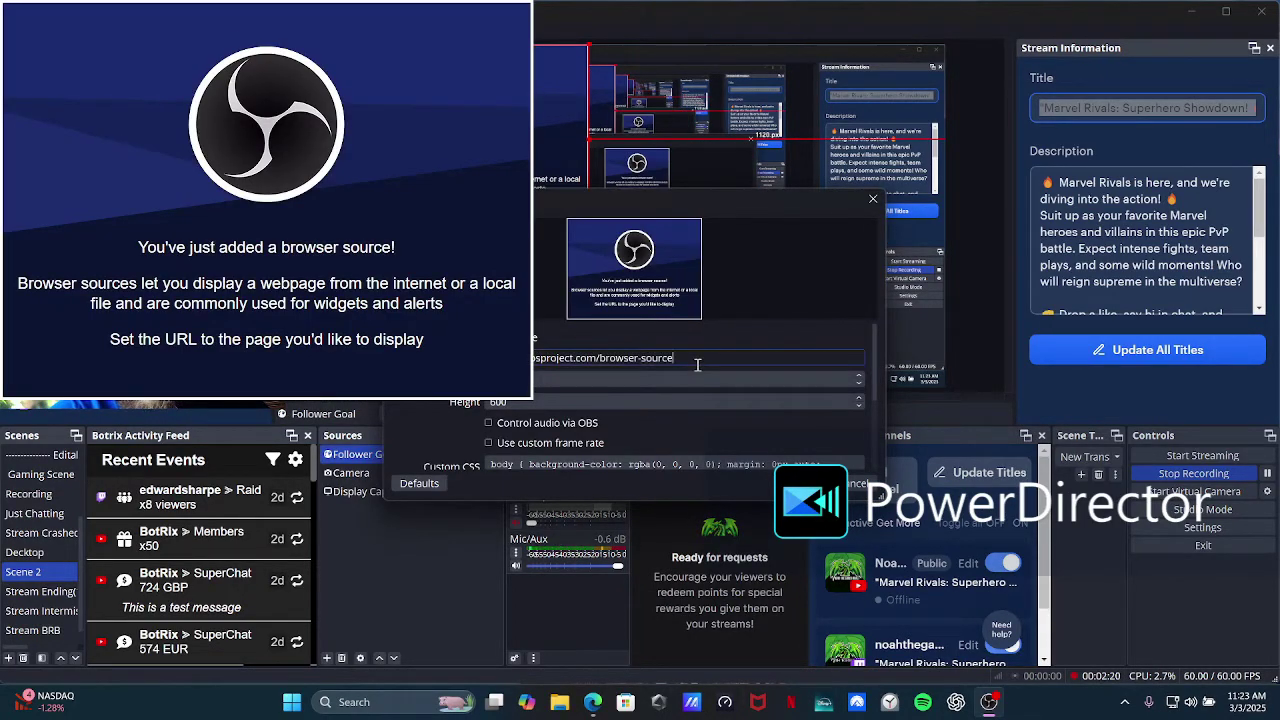
{"action": "right_click", "coordinate": [631, 352]}
{"action": "left_click", "coordinate": [653, 447]}
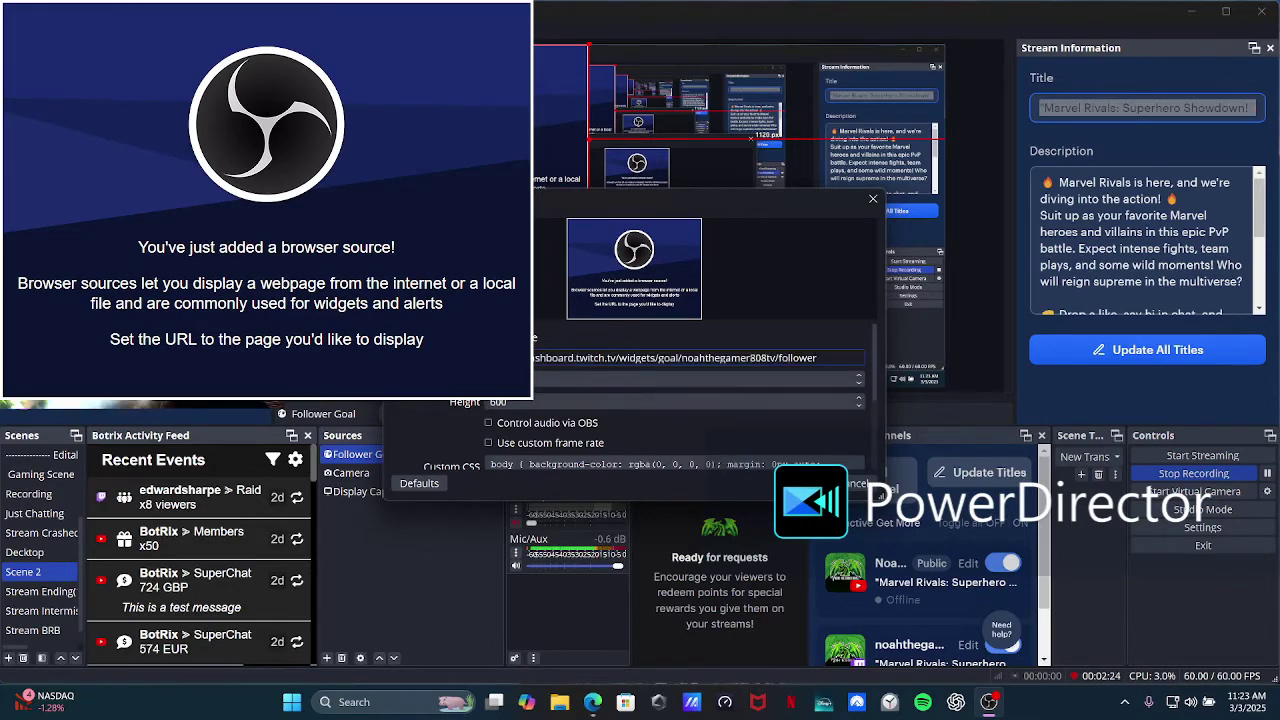
- Set the browser source height to 350, checking Twitch's widget size limits, and save
{"action": "scroll", "coordinate": [555, 353], "scroll_direction": "down", "scroll_amount": 2}
{"action": "scroll", "coordinate": [555, 353], "scroll_direction": "up", "scroll_amount": 2}
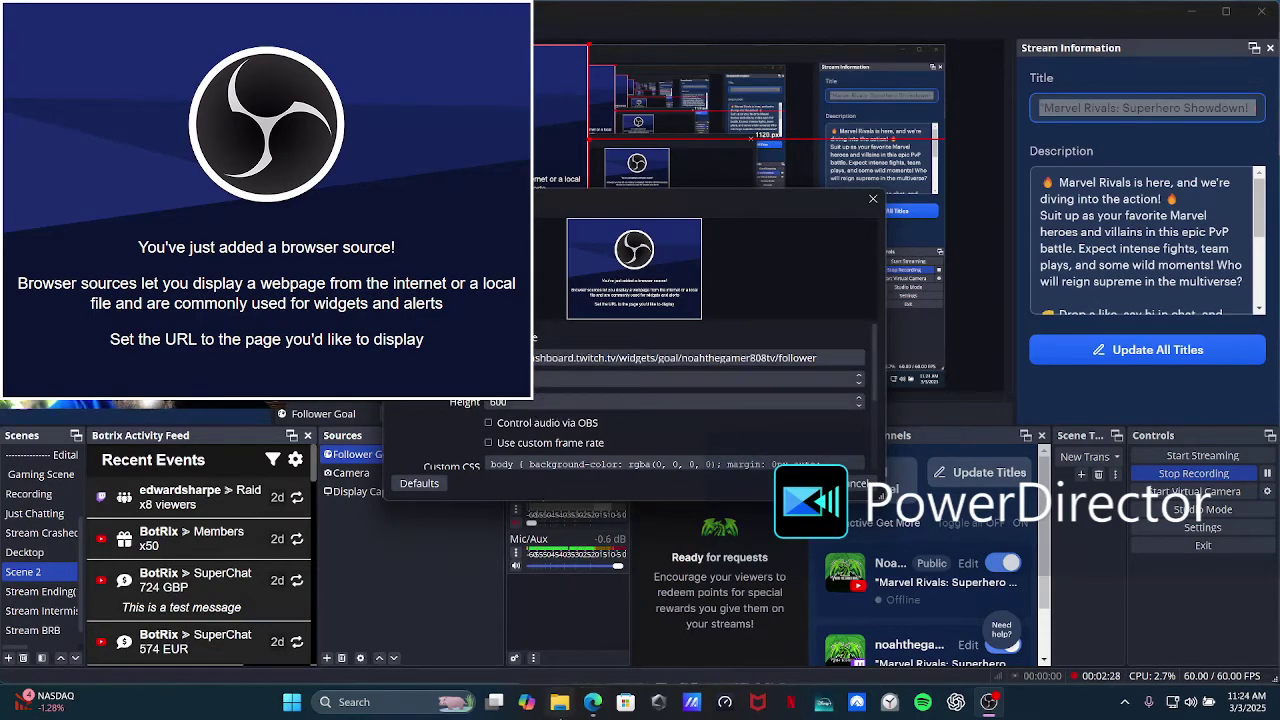
{"action": "left_click", "coordinate": [593, 702]}
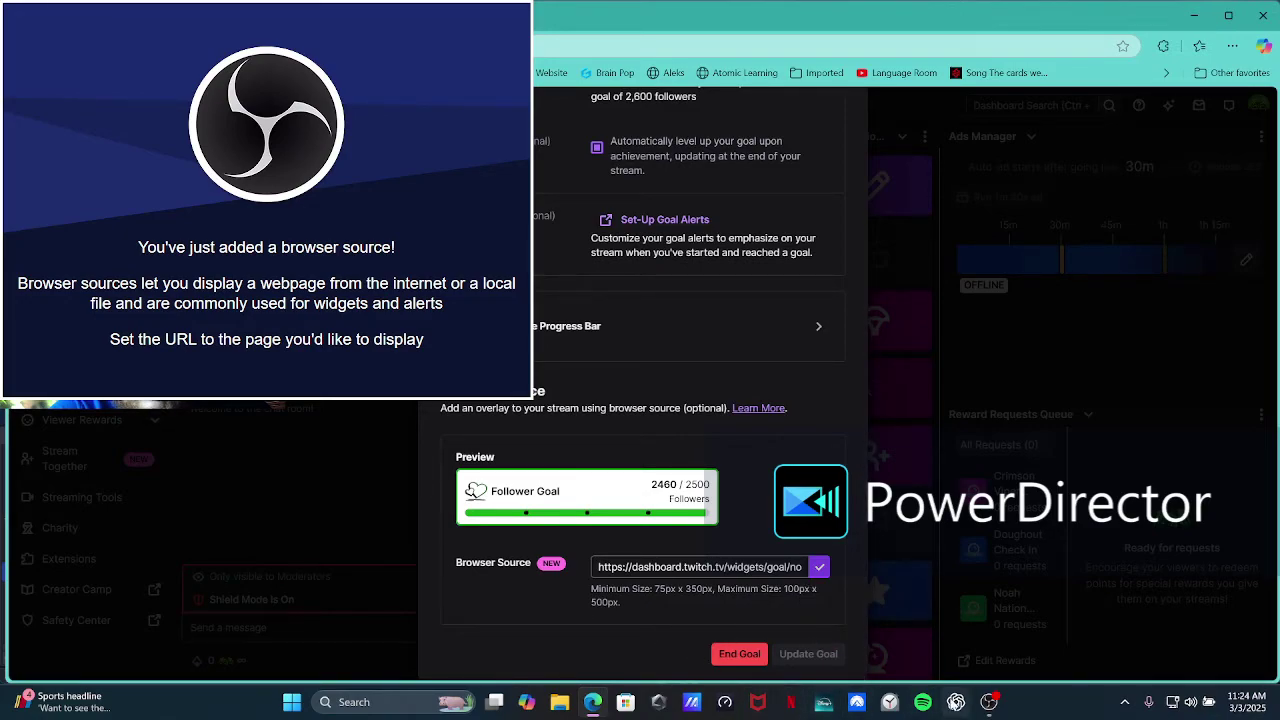
{"action": "left_click", "coordinate": [988, 702]}
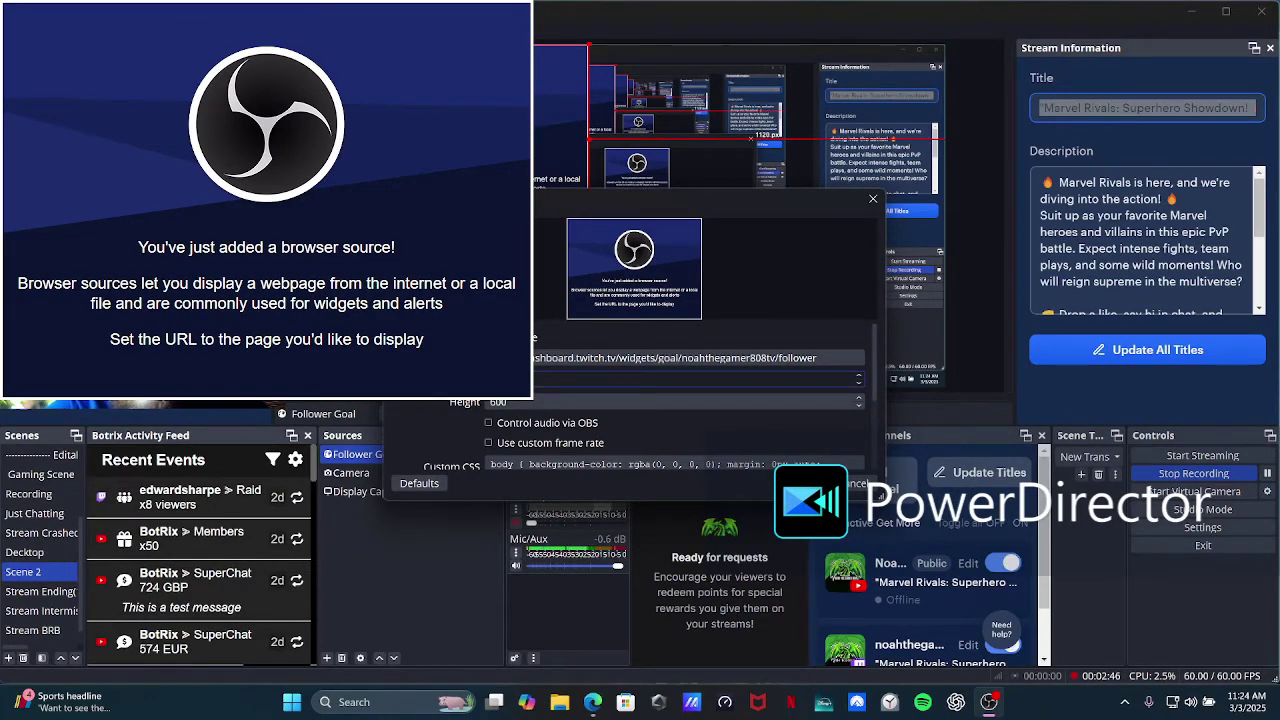
{"action": "left_click", "coordinate": [592, 702]}
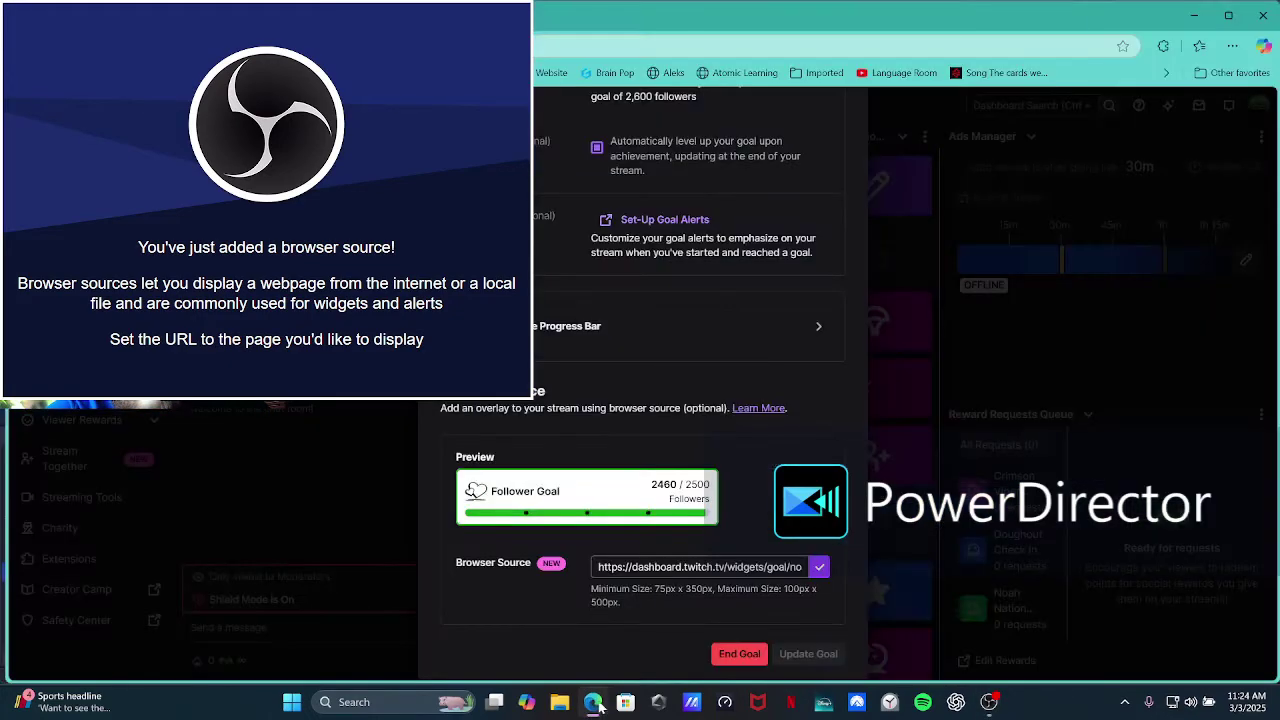
{"action": "left_click", "coordinate": [987, 702]}
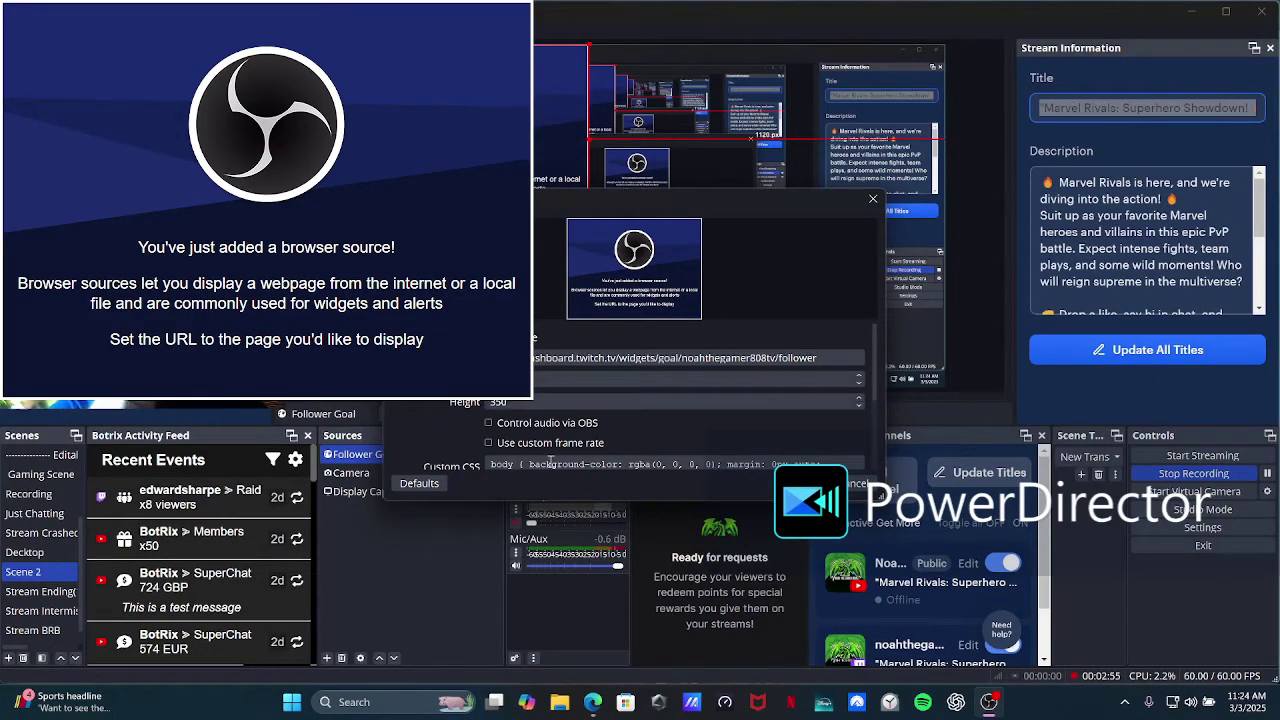
{"action": "left_click", "coordinate": [812, 483]}
- Select the Follower Goal source and drag its bounding box to resize it in the preview
{"action": "left_click", "coordinate": [463, 150]}
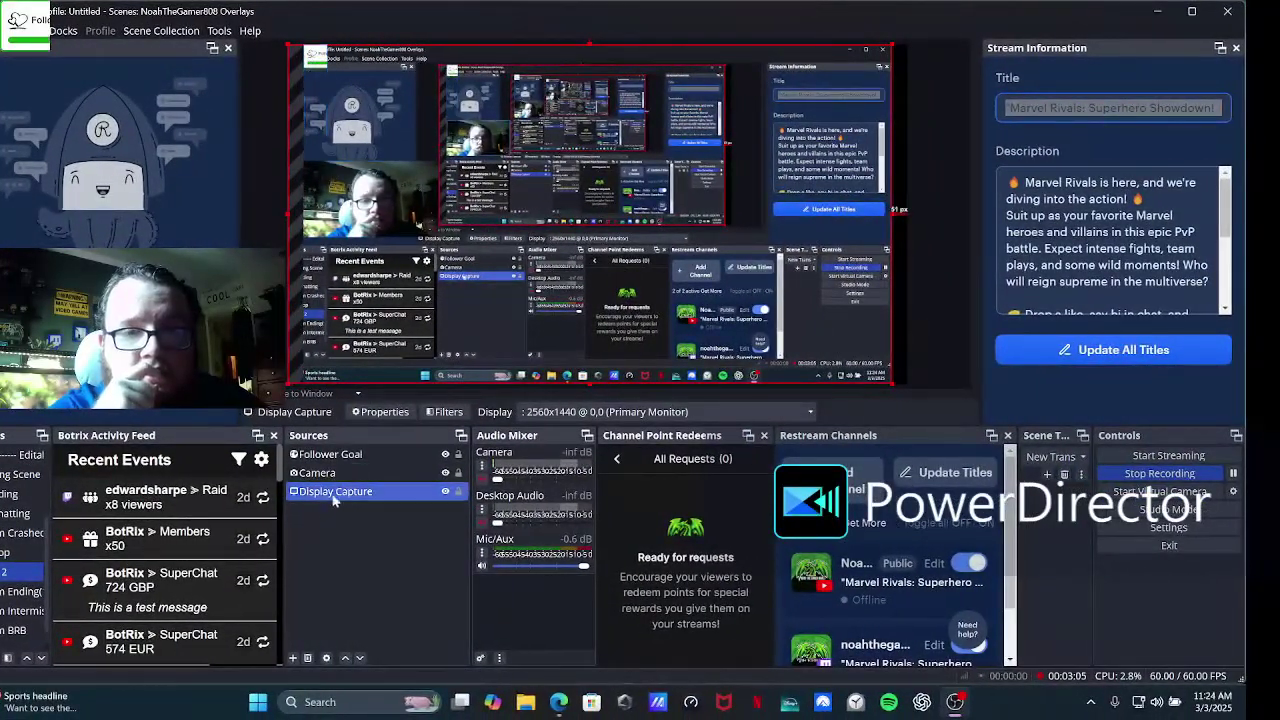
{"action": "left_click", "coordinate": [336, 458]}
{"action": "left_click", "coordinate": [320, 455]}
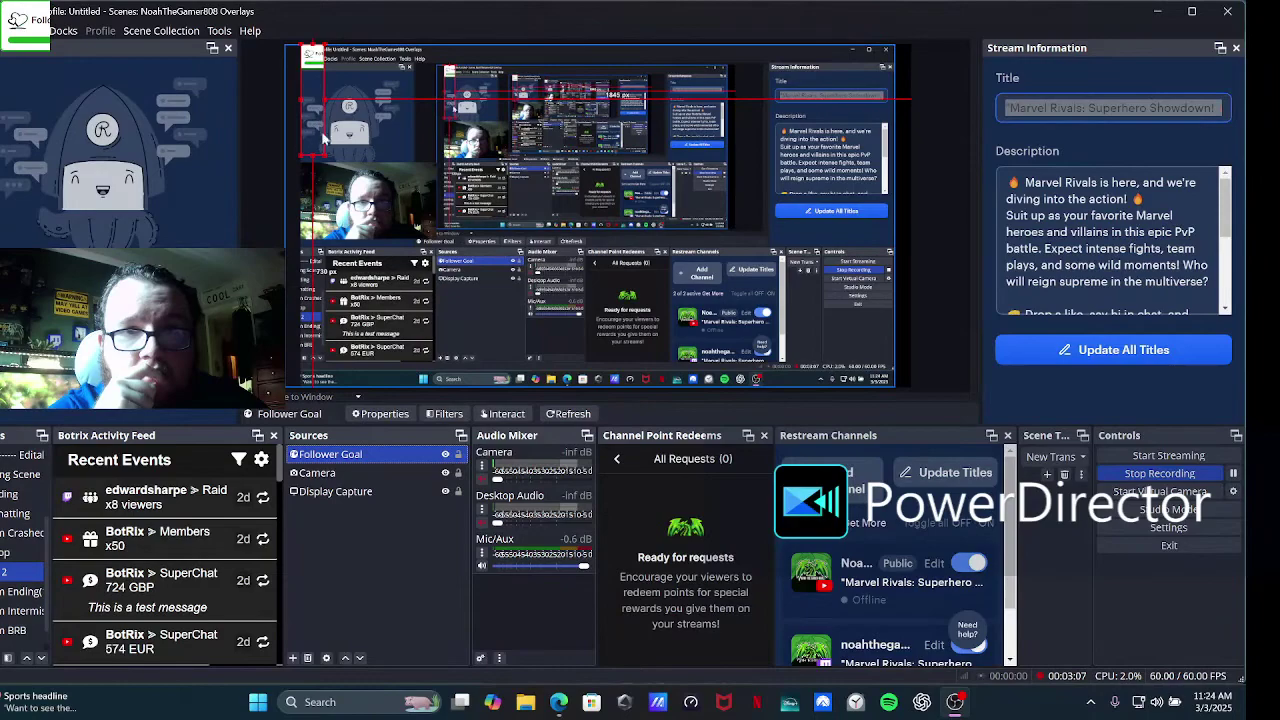
{"action": "left_click_drag", "start_coordinate": [323, 100], "coordinate": [356, 119]}
- Open the Follower Goal properties and change Width to 100
{"action": "double_click", "coordinate": [330, 454]}
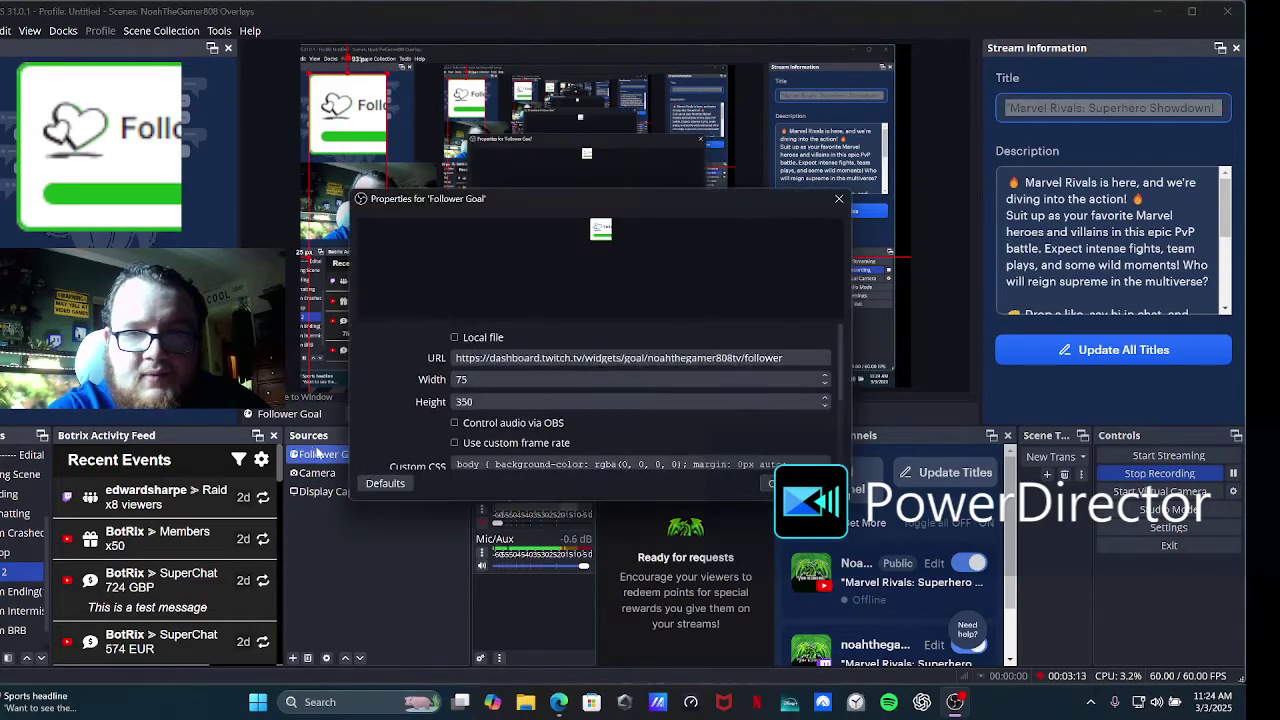
{"action": "scroll", "coordinate": [530, 400], "scroll_direction": "down", "scroll_amount": 2}
{"action": "scroll", "coordinate": [529, 400], "scroll_direction": "up", "scroll_amount": 2}
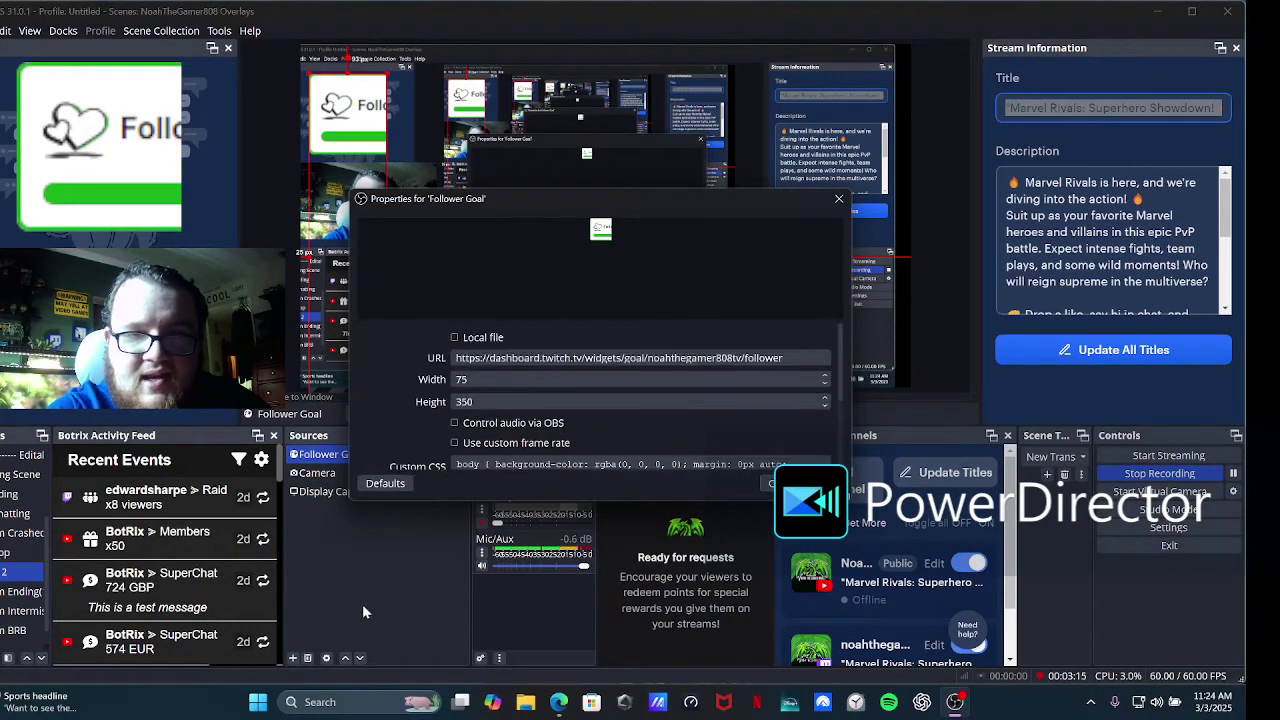
{"action": "left_click", "coordinate": [558, 701]}
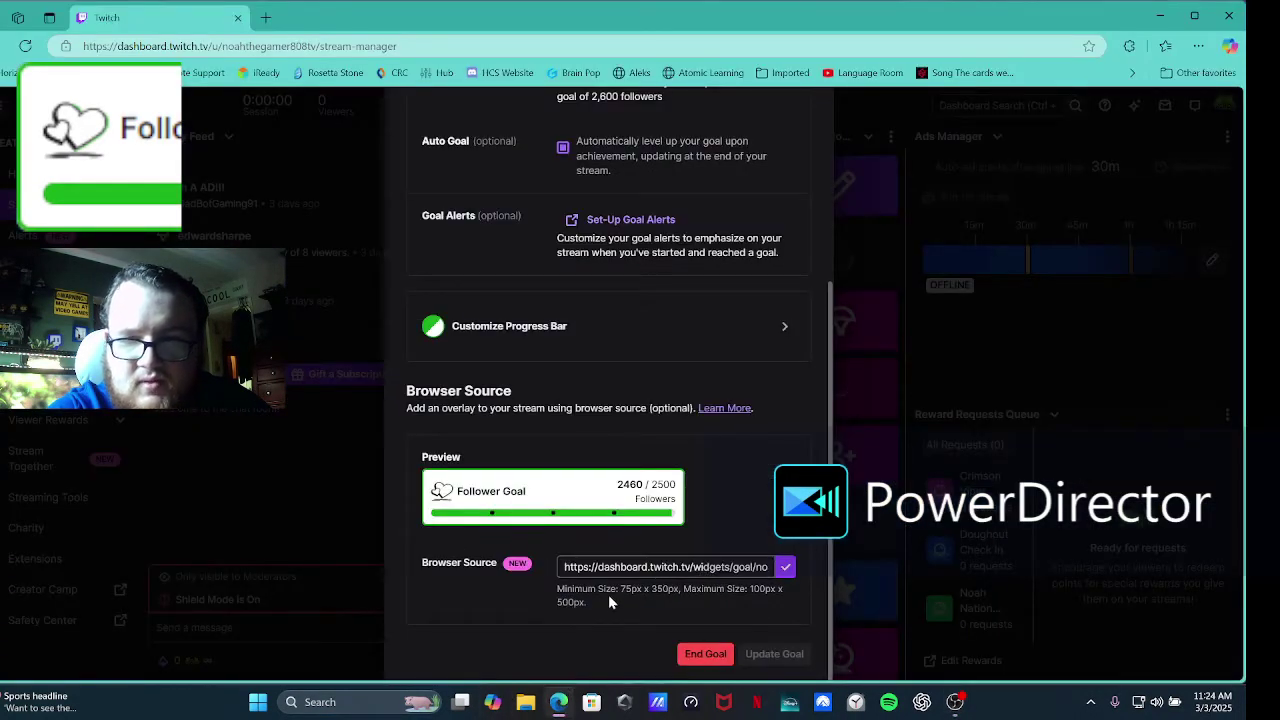
{"action": "left_click", "coordinate": [954, 703]}
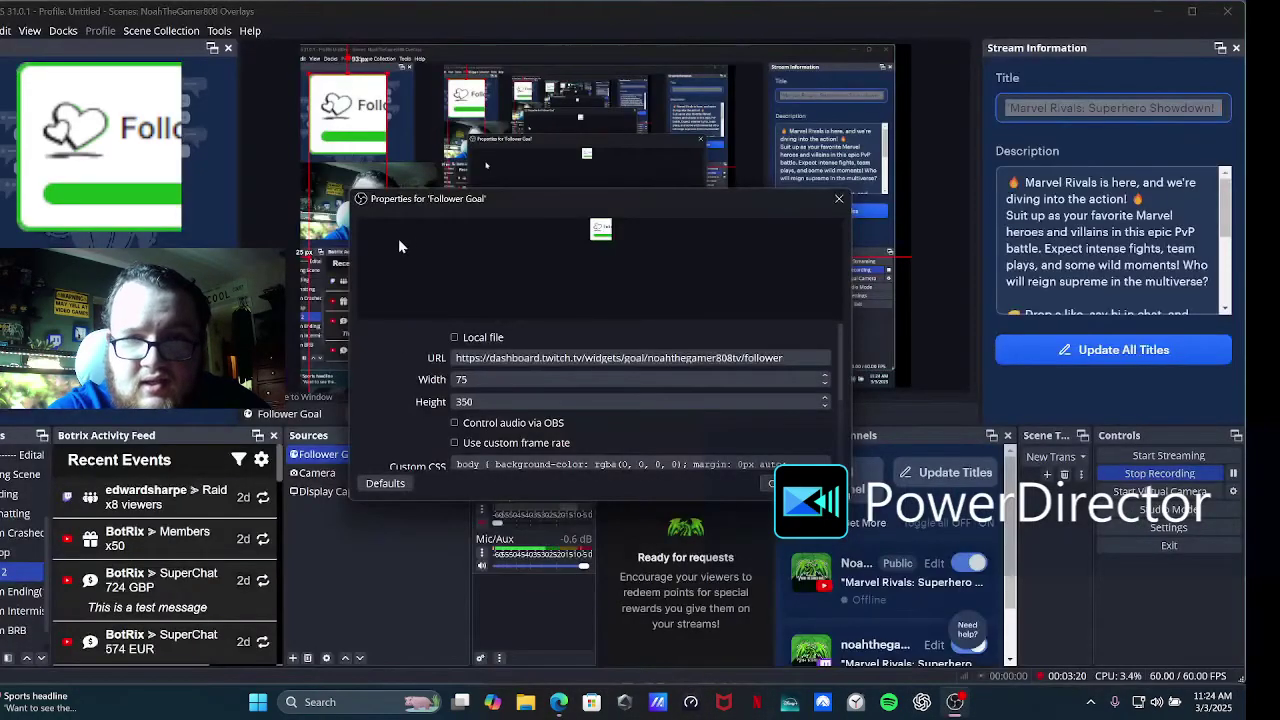
{"action": "left_click", "coordinate": [487, 383]}
{"action": "key", "text": "BackSpace"}
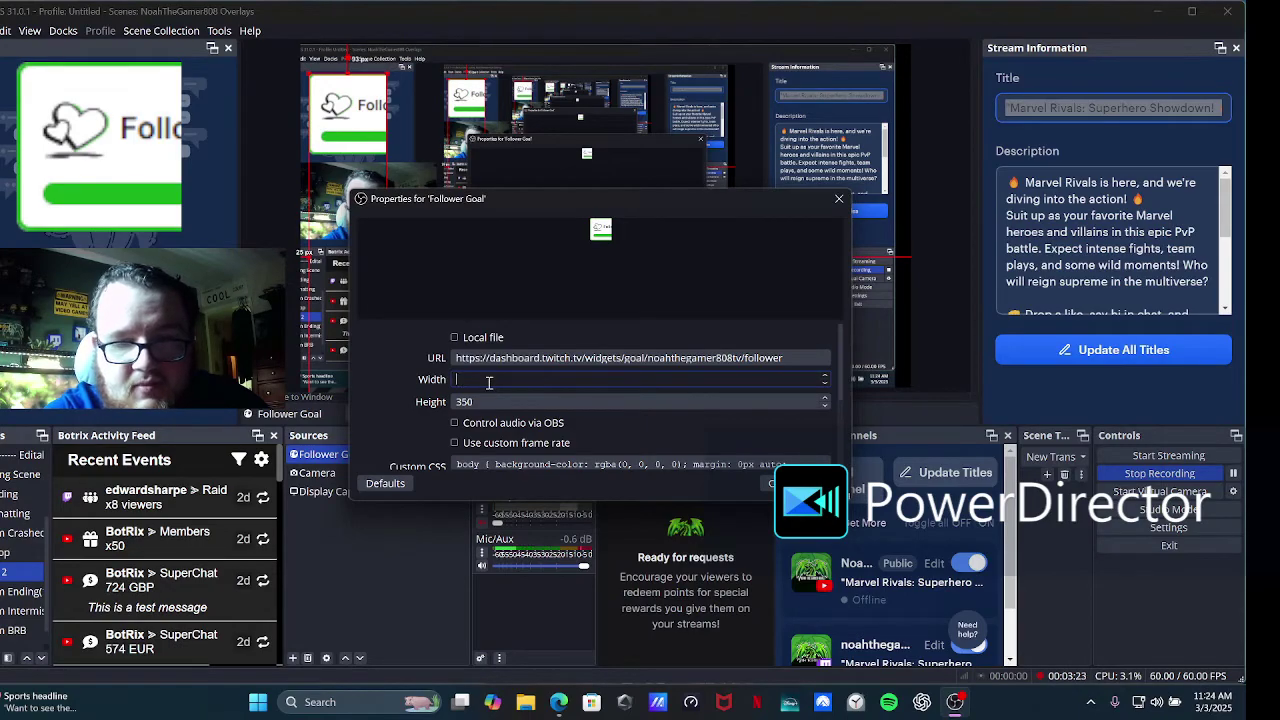
{"action": "type", "text": "100"}
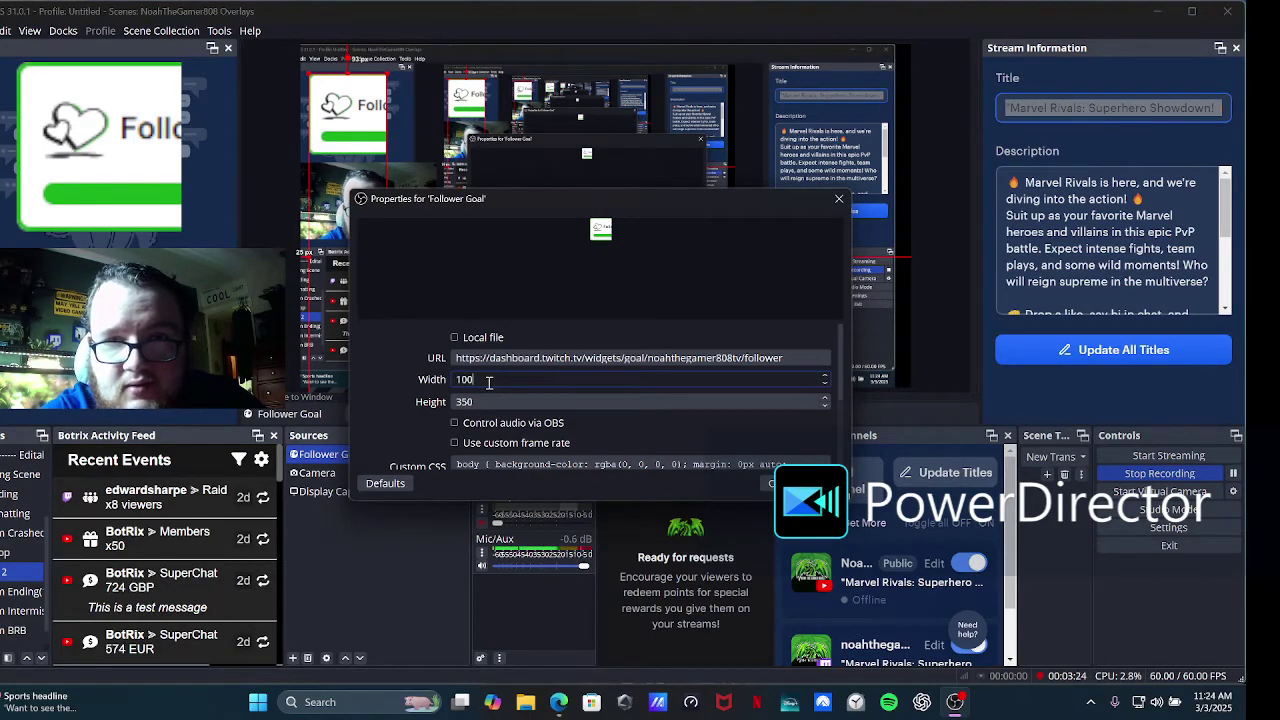
- Change Height to 500 and apply the new size
{"action": "left_click", "coordinate": [558, 702]}
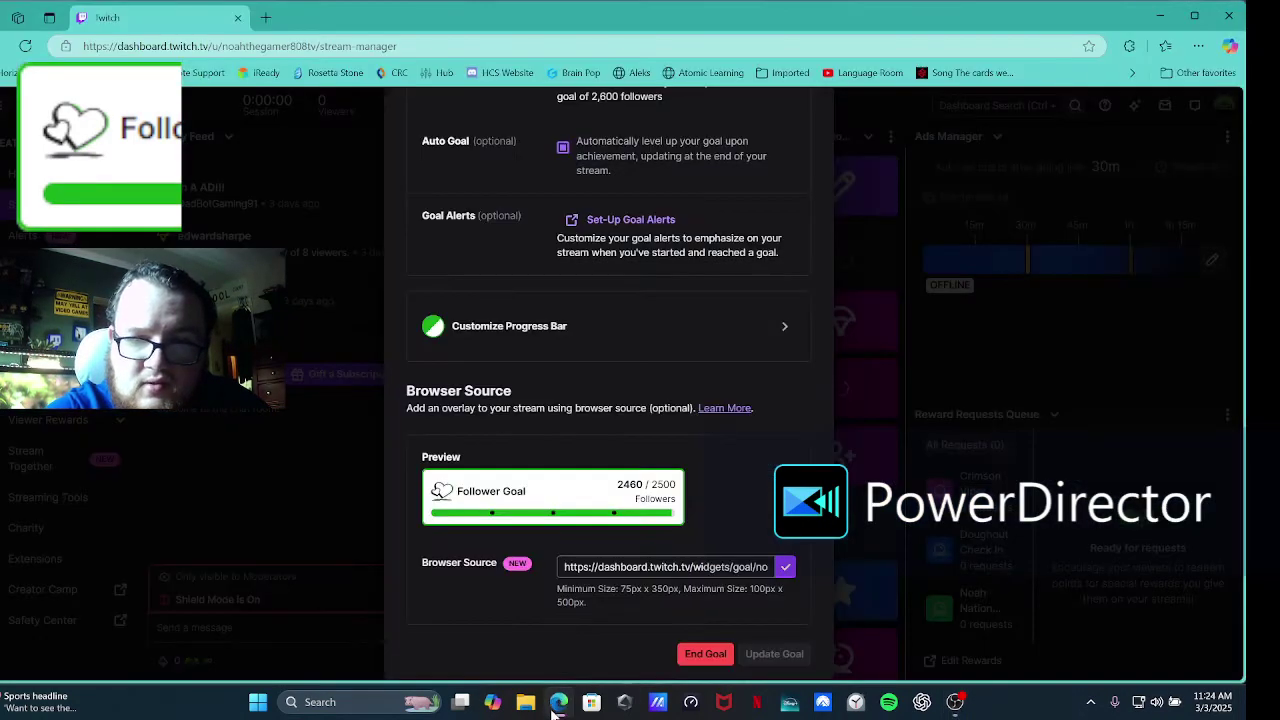
{"action": "left_click", "coordinate": [953, 703]}
{"action": "left_click", "coordinate": [498, 402]}
{"action": "type", "text": "35"}
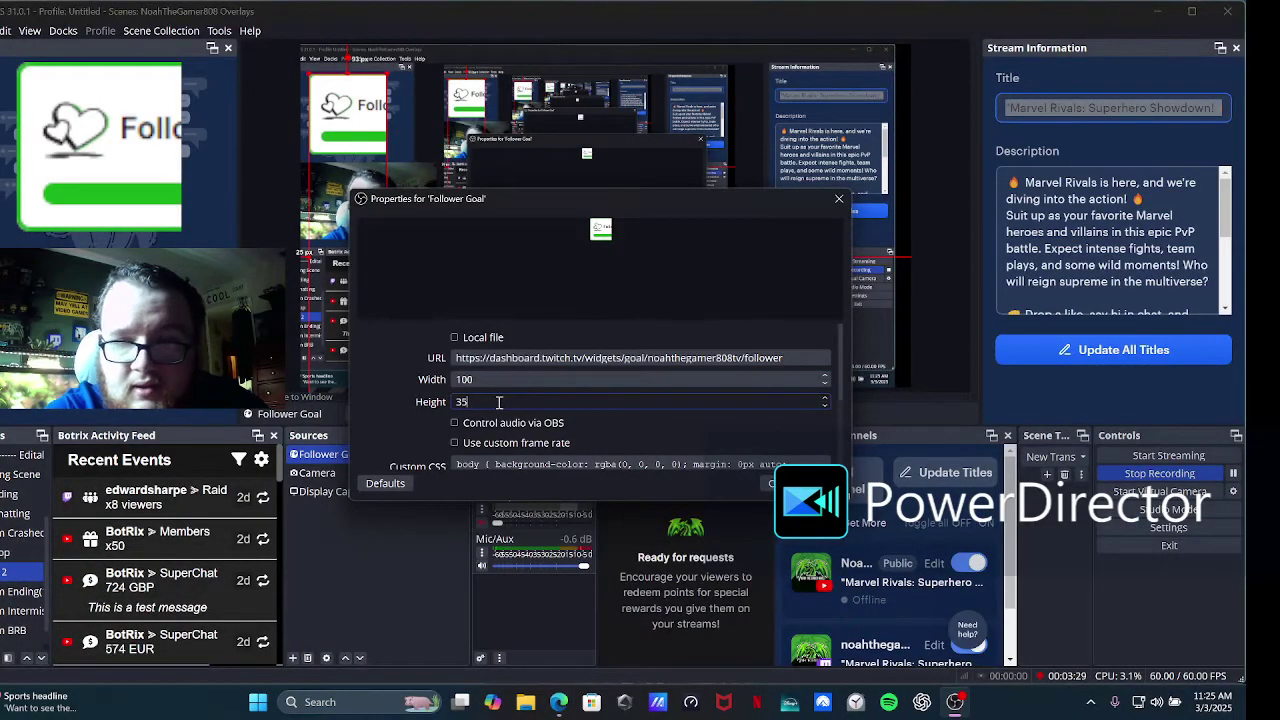
{"action": "key", "text": "BackSpace"}
{"action": "key", "text": "BackSpace"}
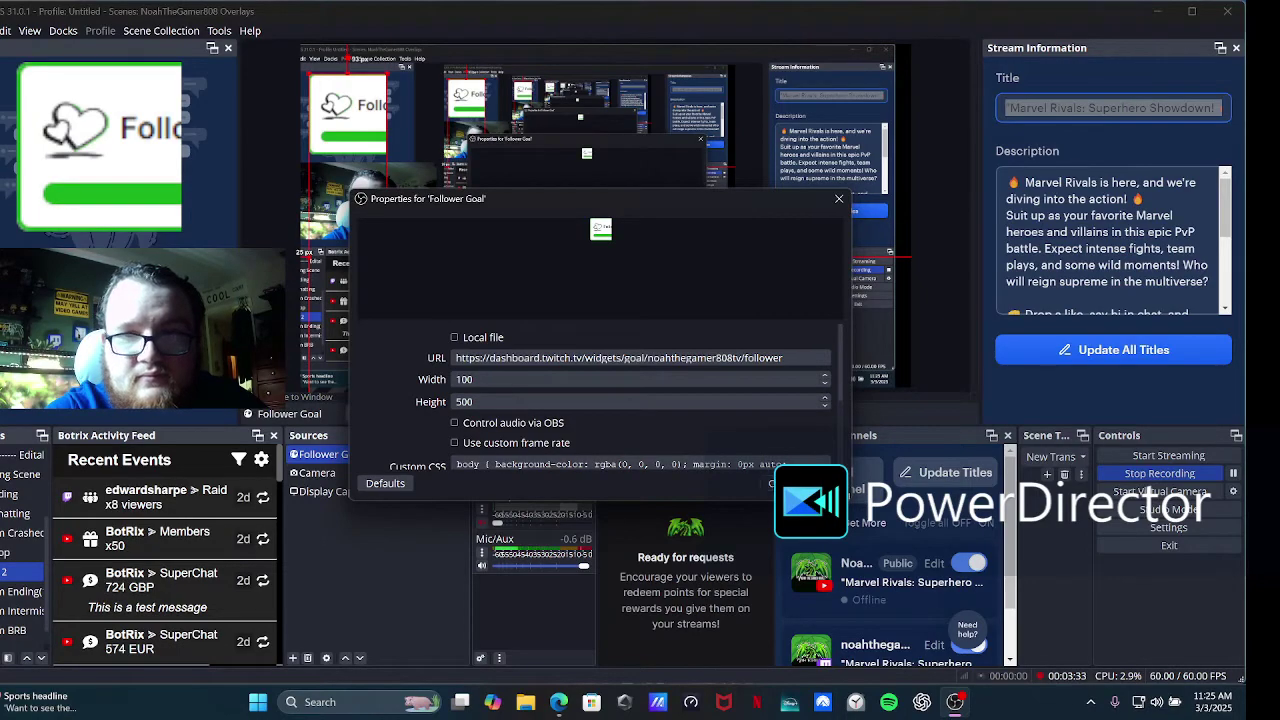
{"action": "key", "text": "Return"}
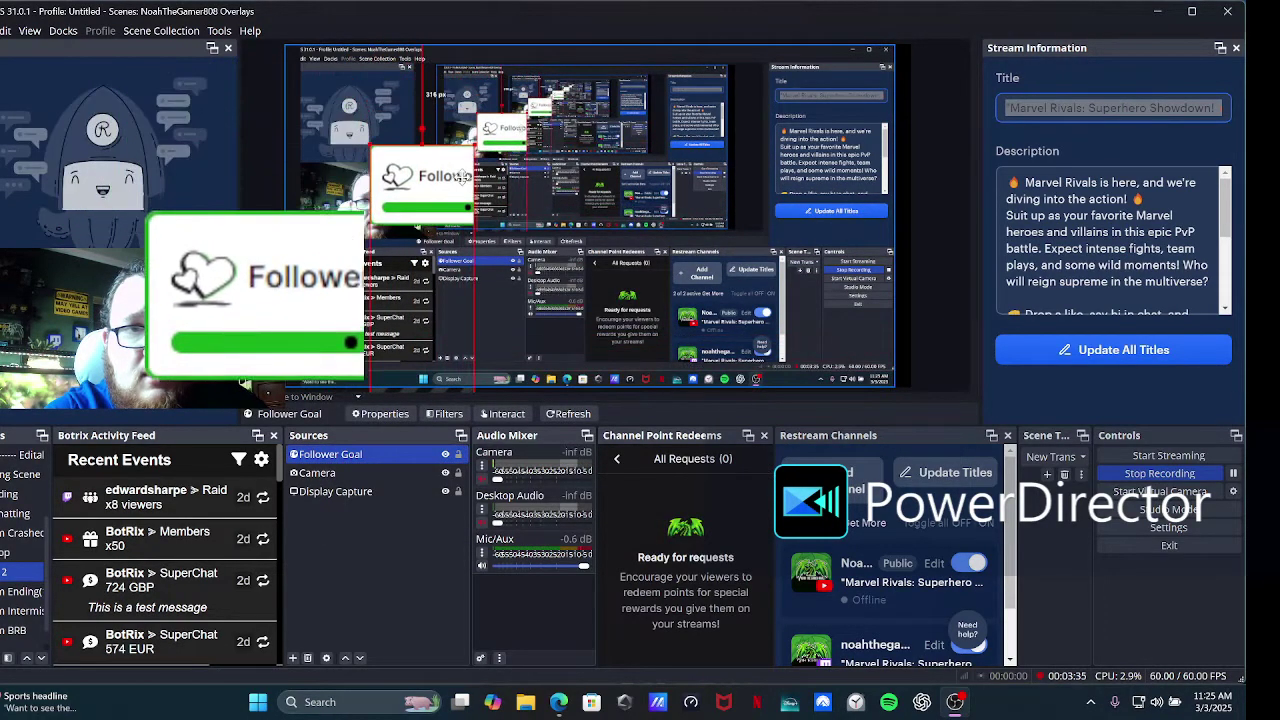
- Drag and shrink the Follower Goal overlay into the scene's top-left corner above the webcam
{"action": "left_click_drag", "start_coordinate": [462, 176], "coordinate": [352, 258]}
{"action": "left_click_drag", "start_coordinate": [333, 305], "coordinate": [363, 131]}
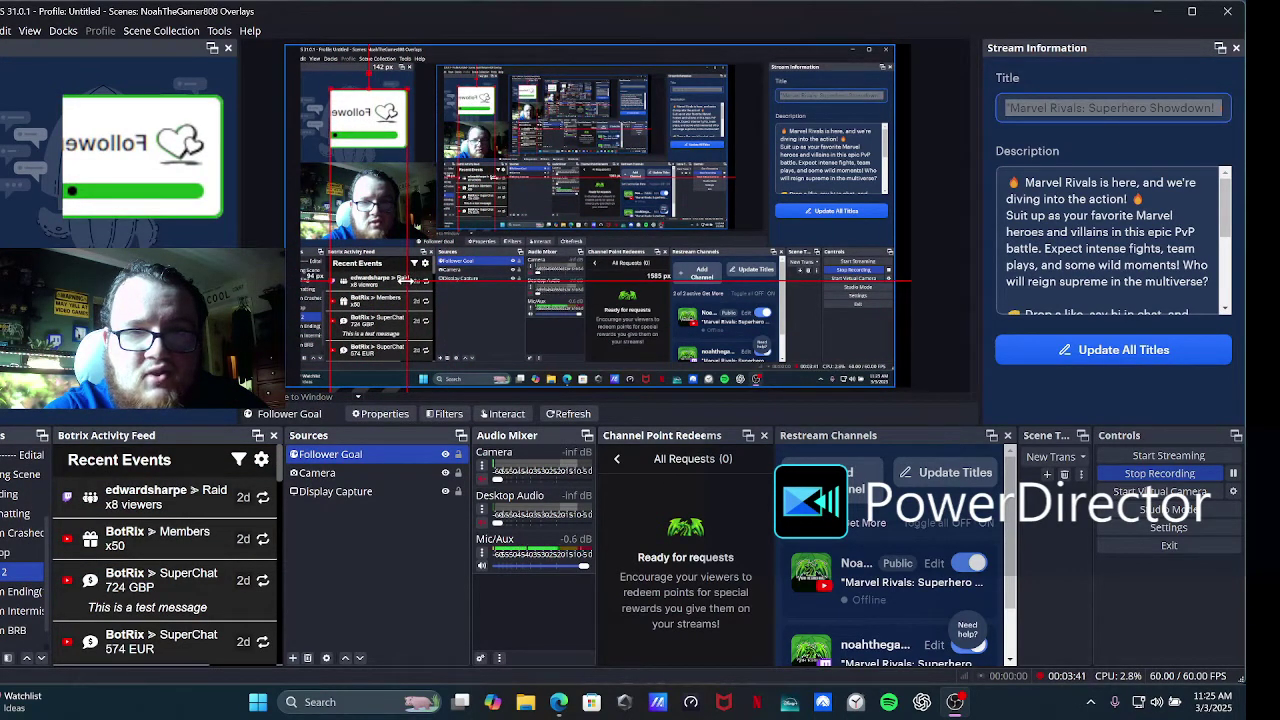
{"action": "left_click_drag", "start_coordinate": [405, 280], "coordinate": [402, 202]}
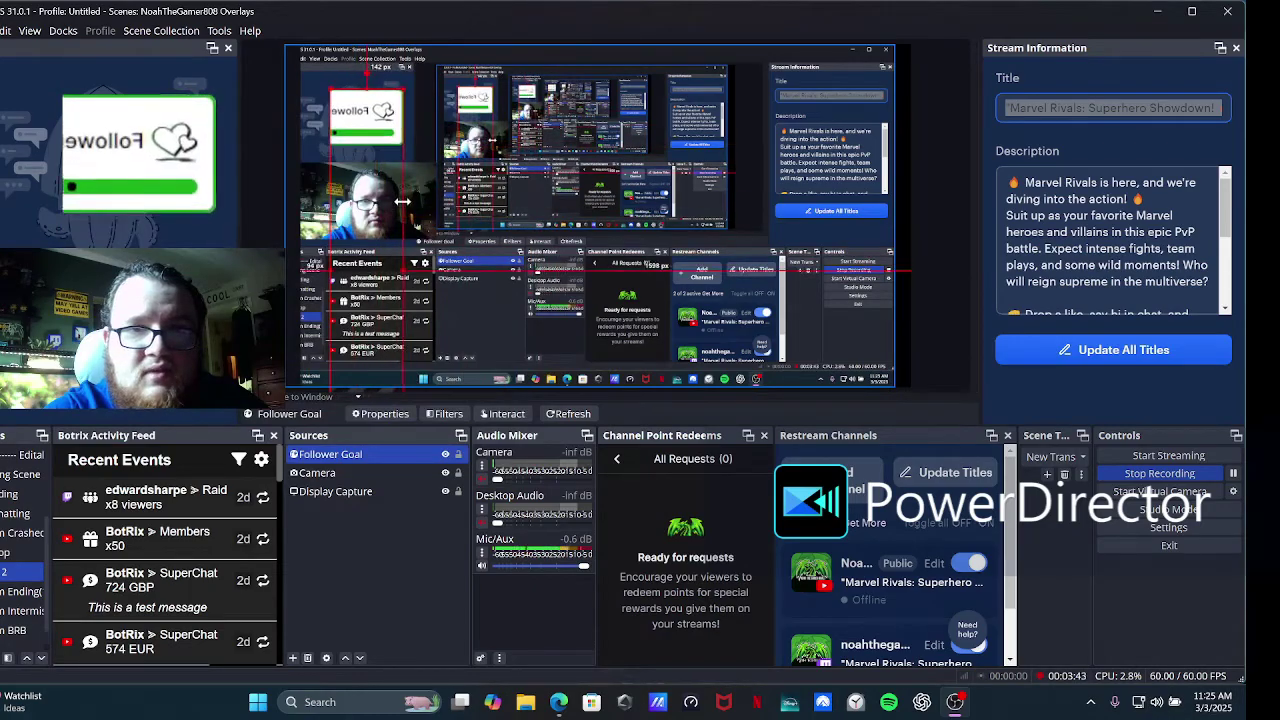
{"action": "left_click", "coordinate": [405, 205]}
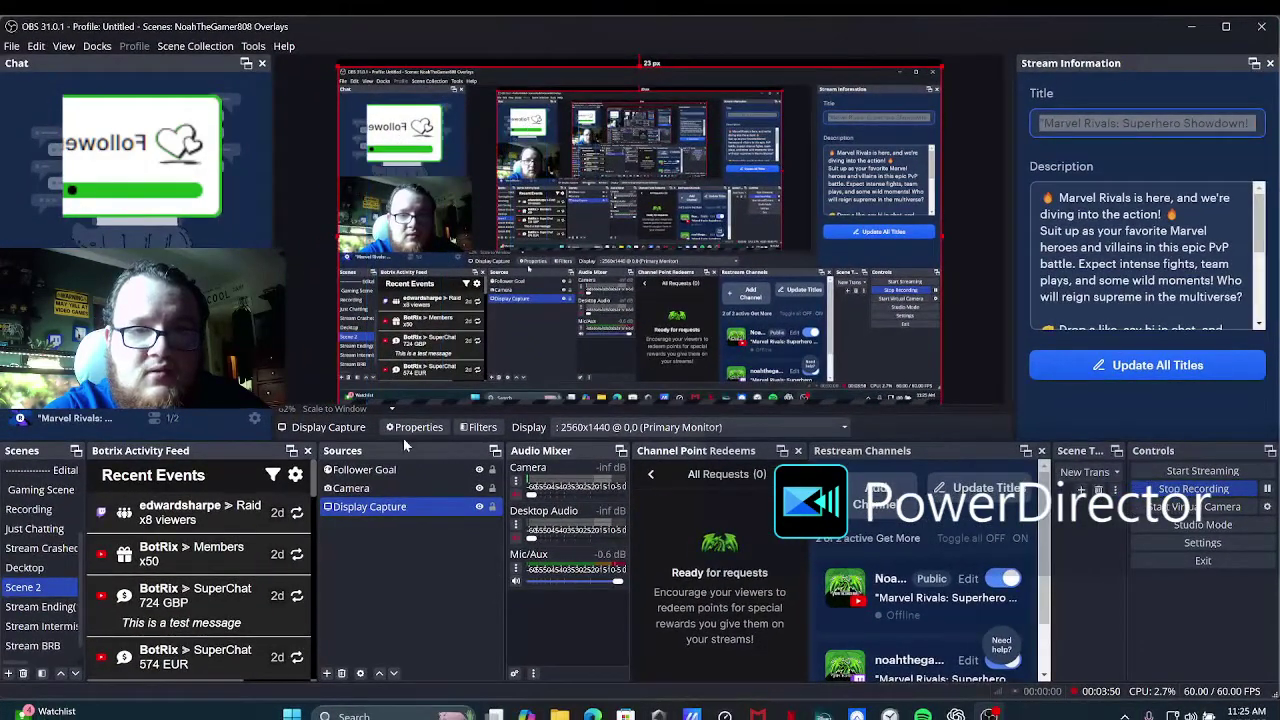
{"action": "left_click", "coordinate": [380, 469]}
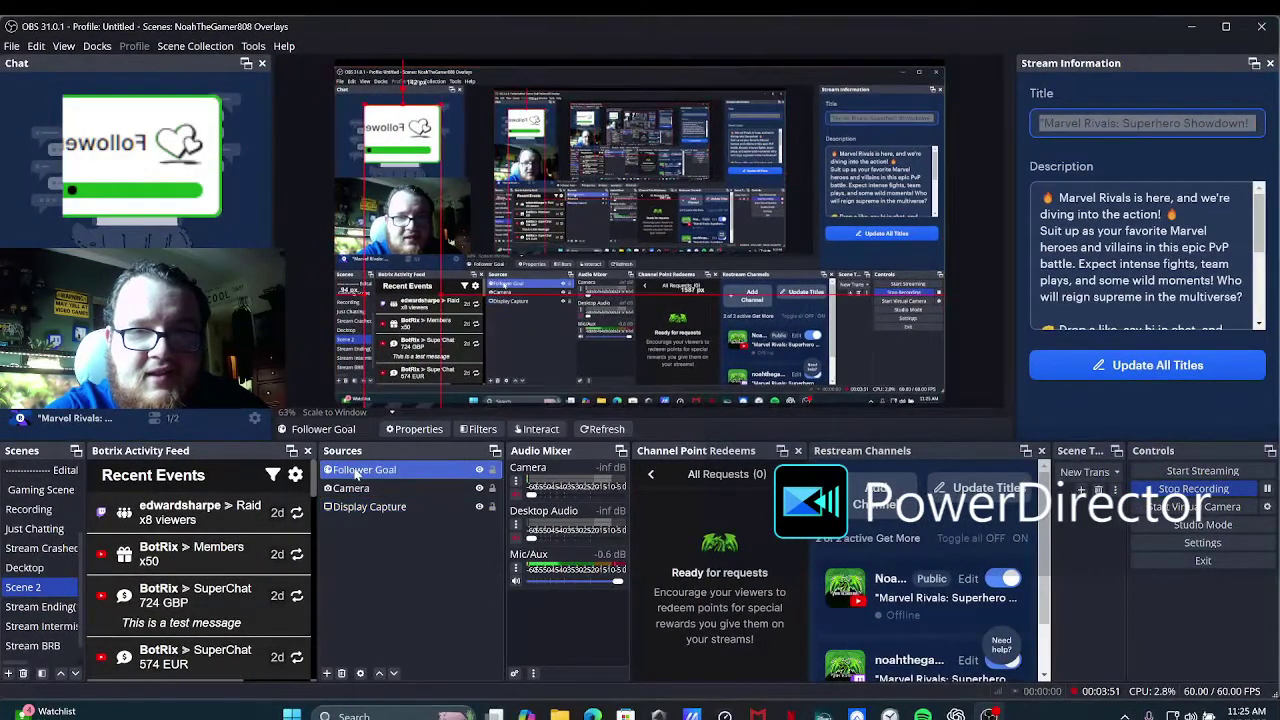
{"action": "left_click_drag", "start_coordinate": [423, 131], "coordinate": [386, 133]}
{"action": "left_click", "coordinate": [299, 165]}
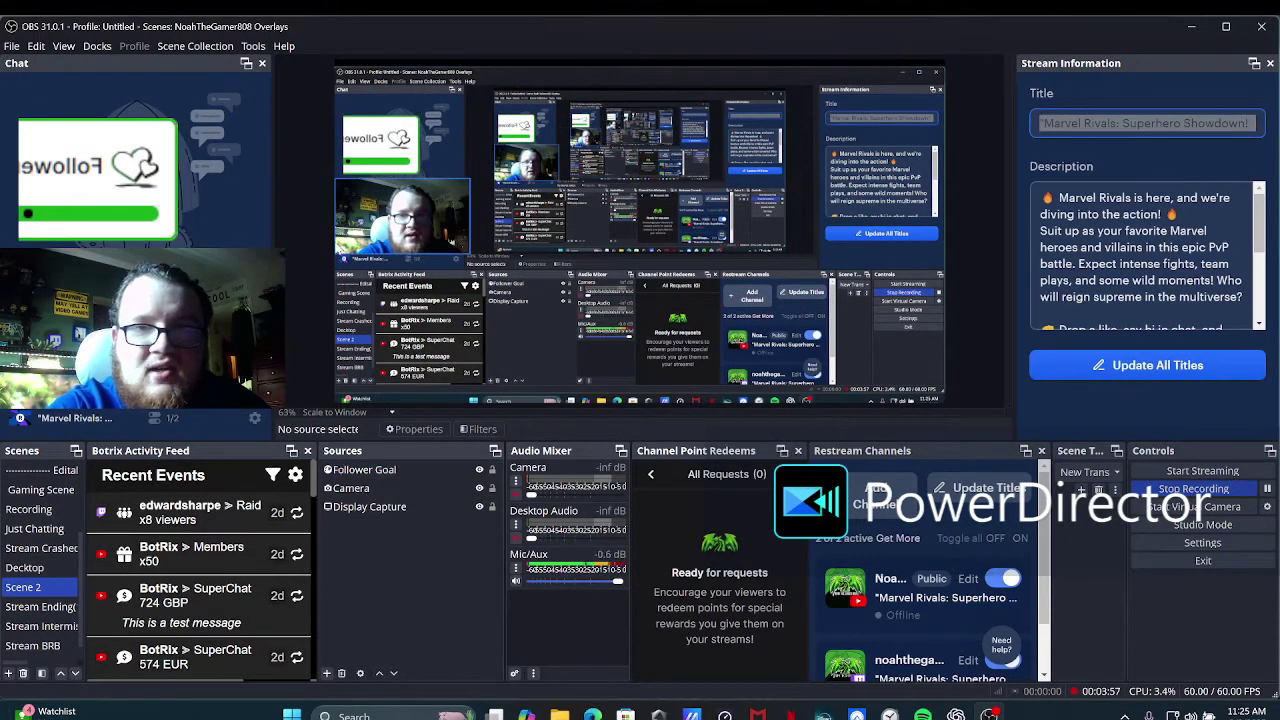